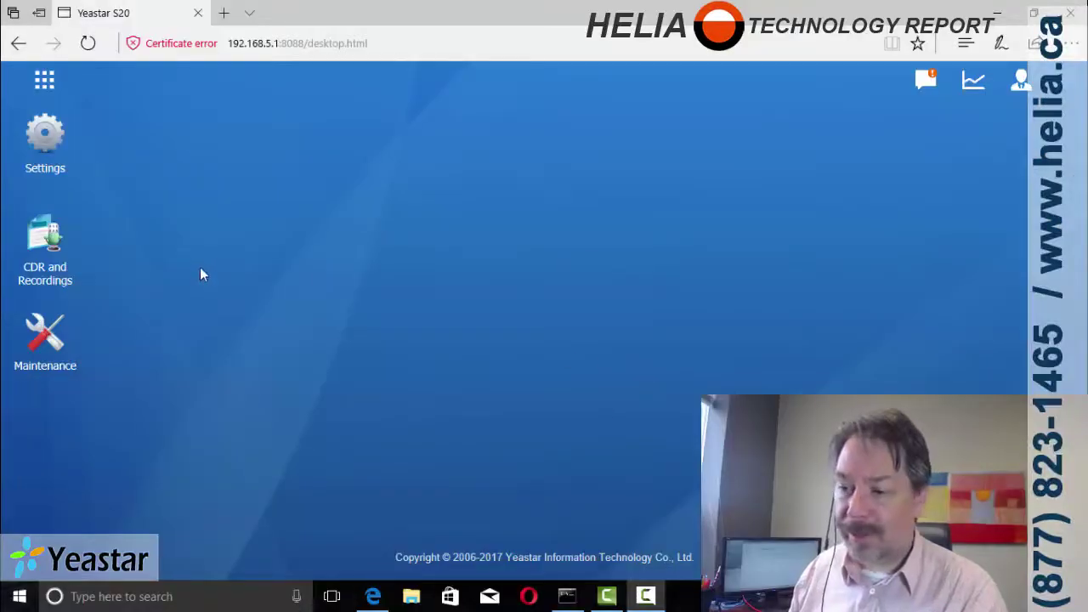
# Step: Open the PBX trunk settings and start adding a new VoIP trunk
pyautogui.click(45, 82)
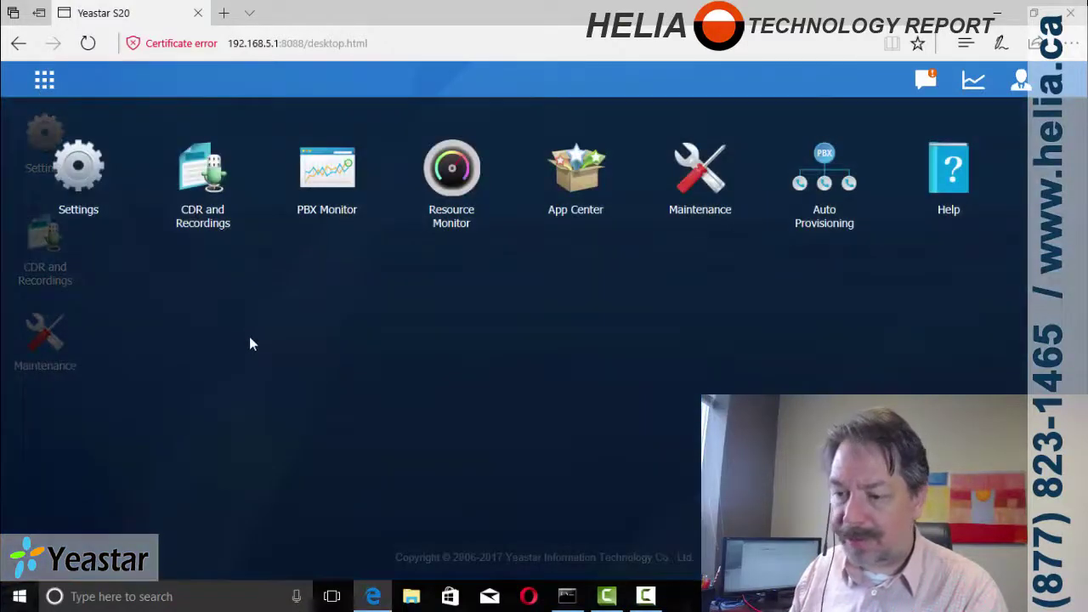
pyautogui.click(134, 247)
pyautogui.click(47, 156)
pyautogui.click(314, 213)
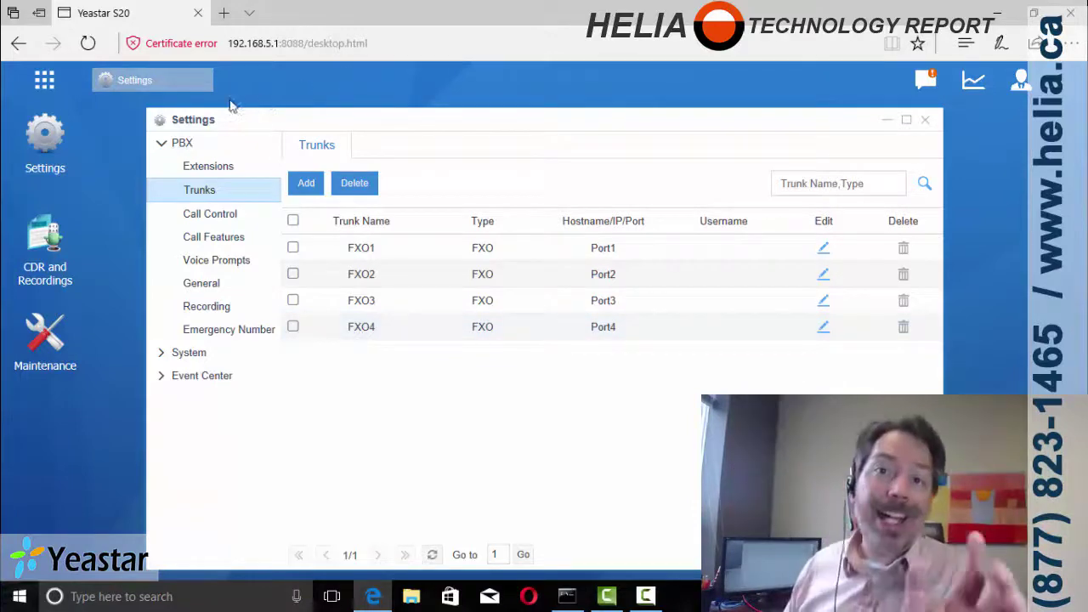
pyautogui.click(315, 177)
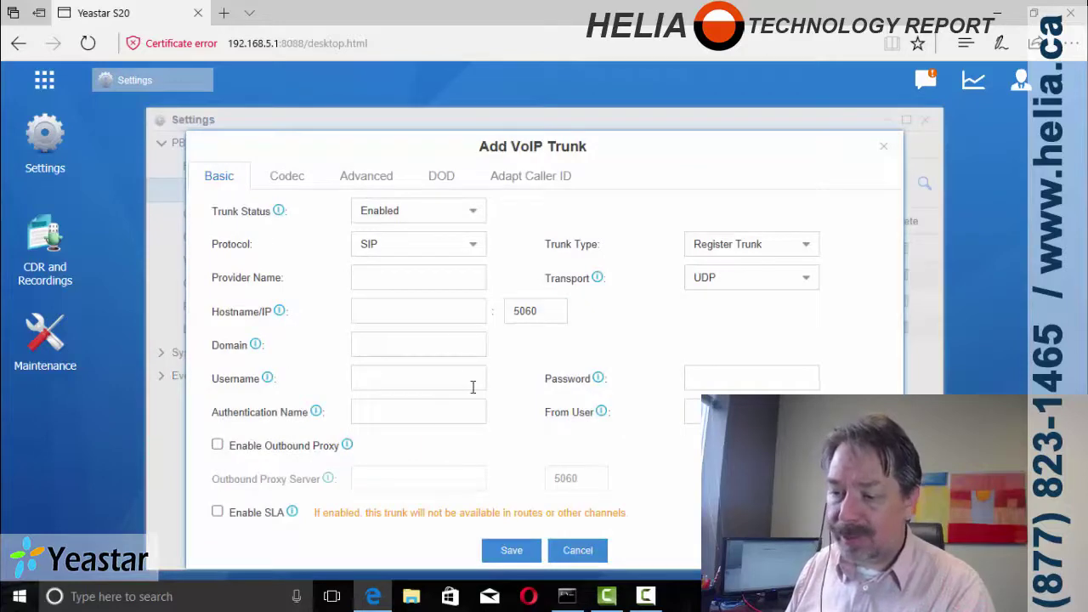
# Step: Set the new trunk's provider name to HeliaTel.ca and its hostname to sbc2.heliatel.ca, keeping port 5060
pyautogui.click(383, 280)
pyautogui.write('Helia')
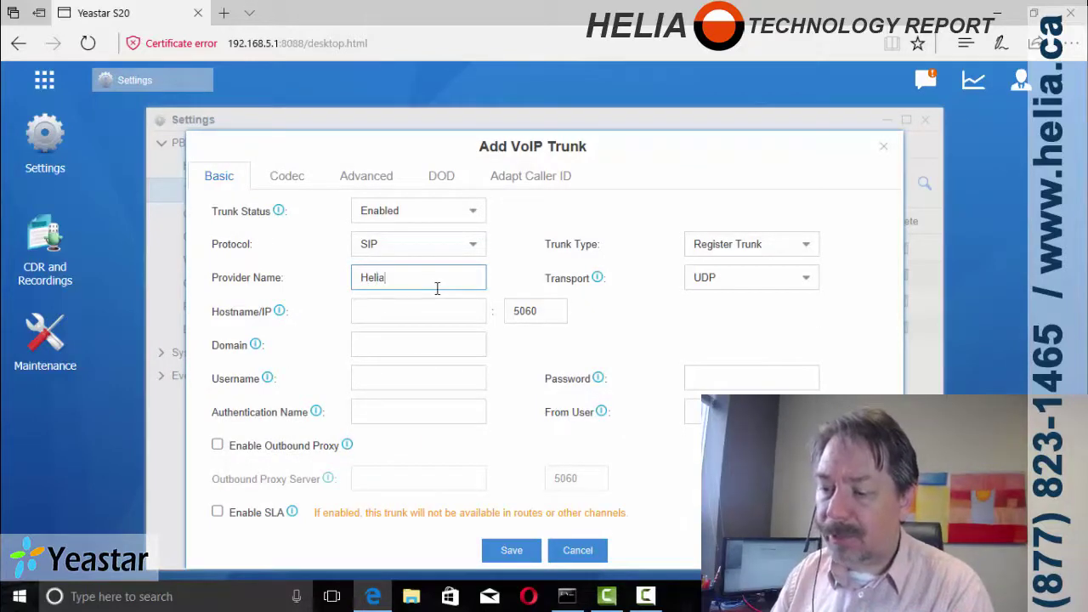
pyautogui.write('Tel.ca')
pyautogui.click(402, 305)
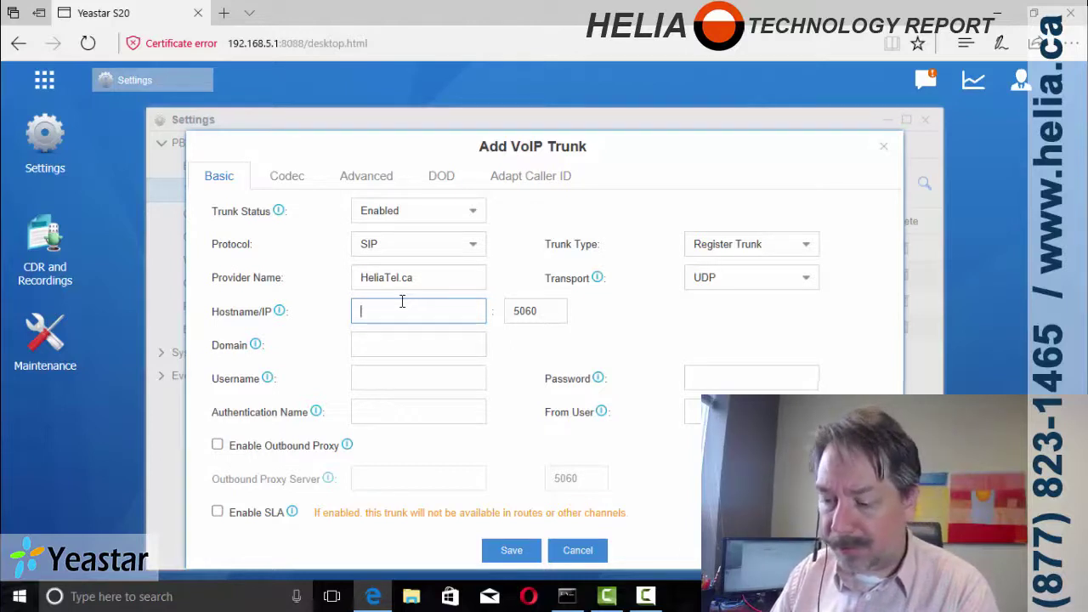
pyautogui.write('sbc2.')
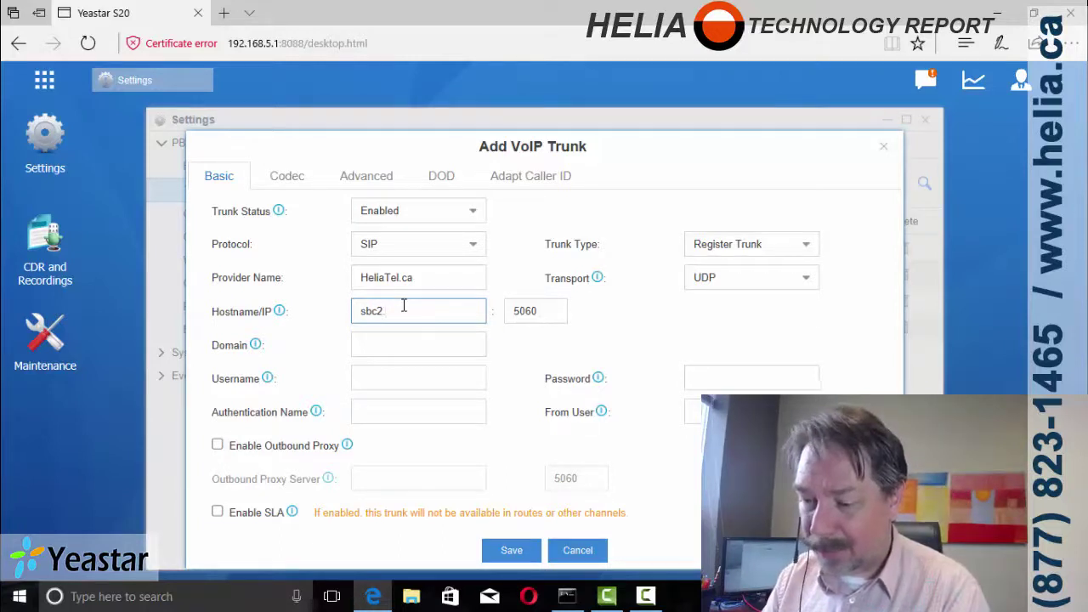
pyautogui.write('heliatel.ca')
pyautogui.press('Tab')
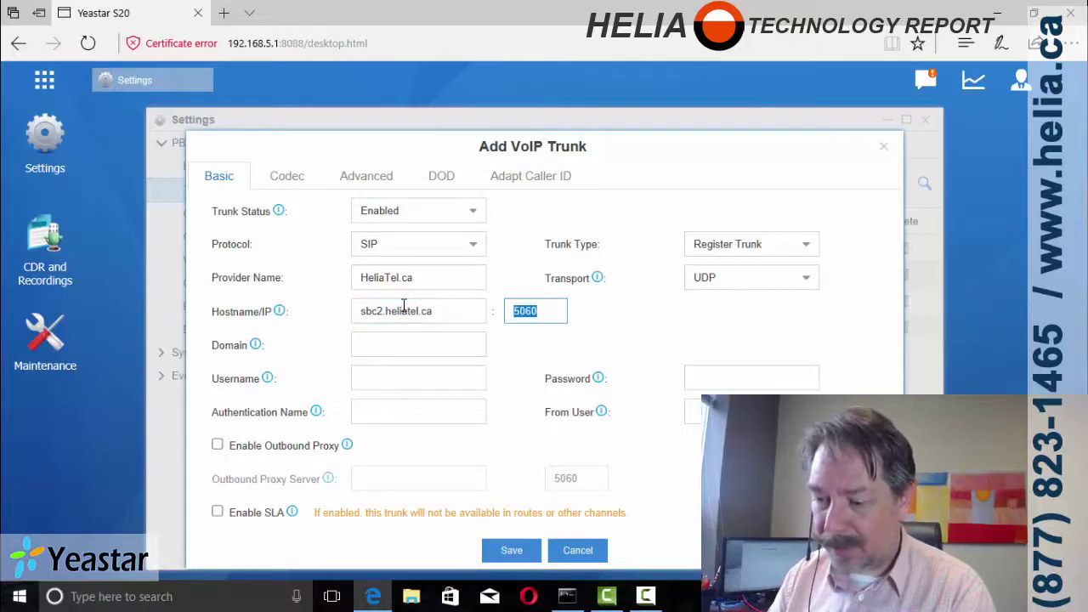
pyautogui.press('Tab')
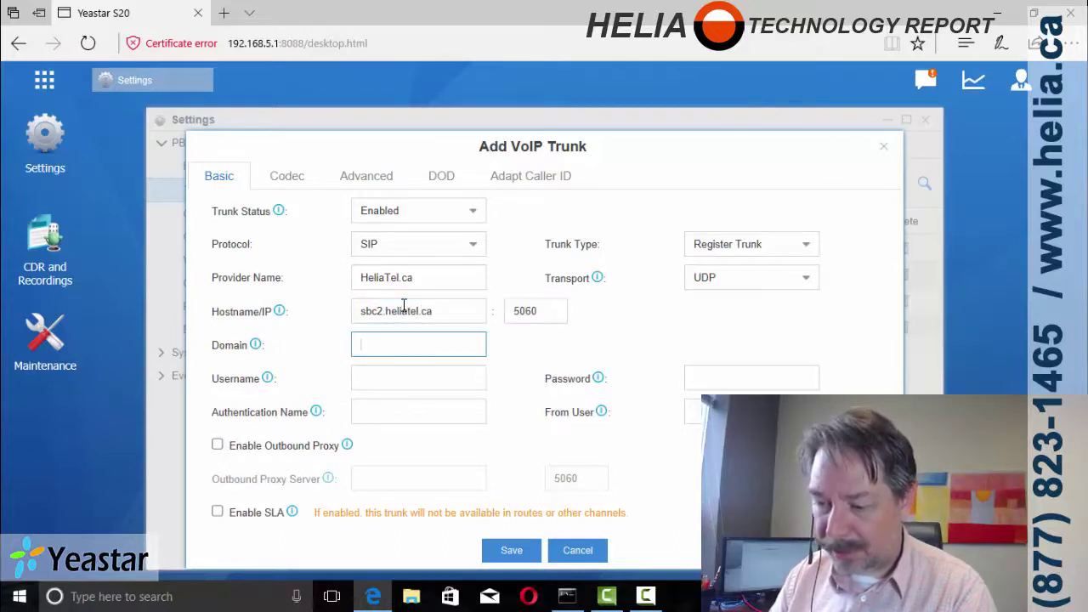
# Step: Set the trunk's domain to sbc2.heliatel.ca
pyautogui.press('Tab')
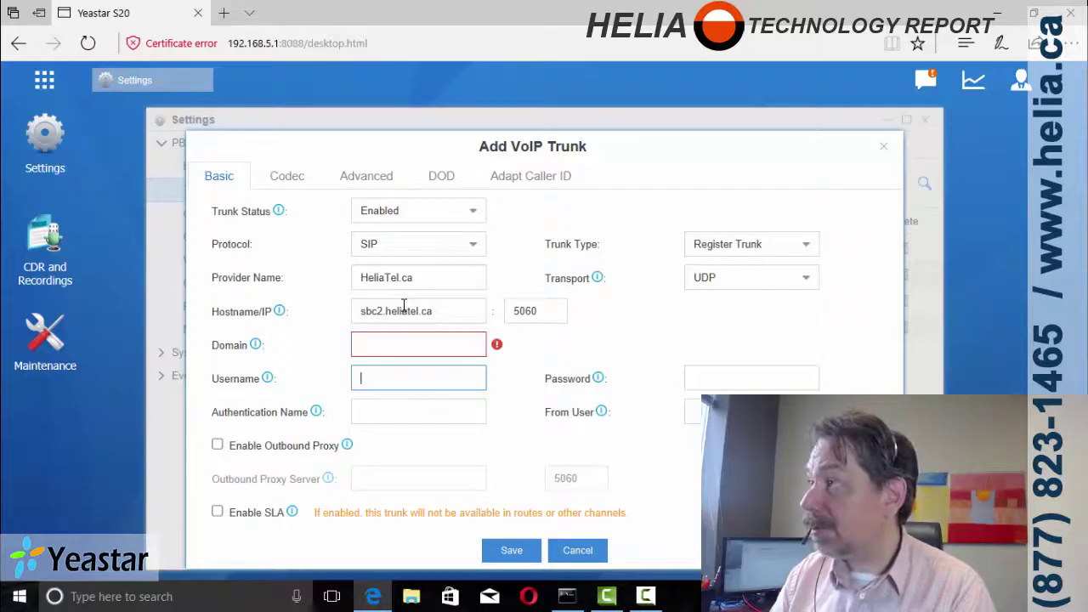
pyautogui.click(404, 307)
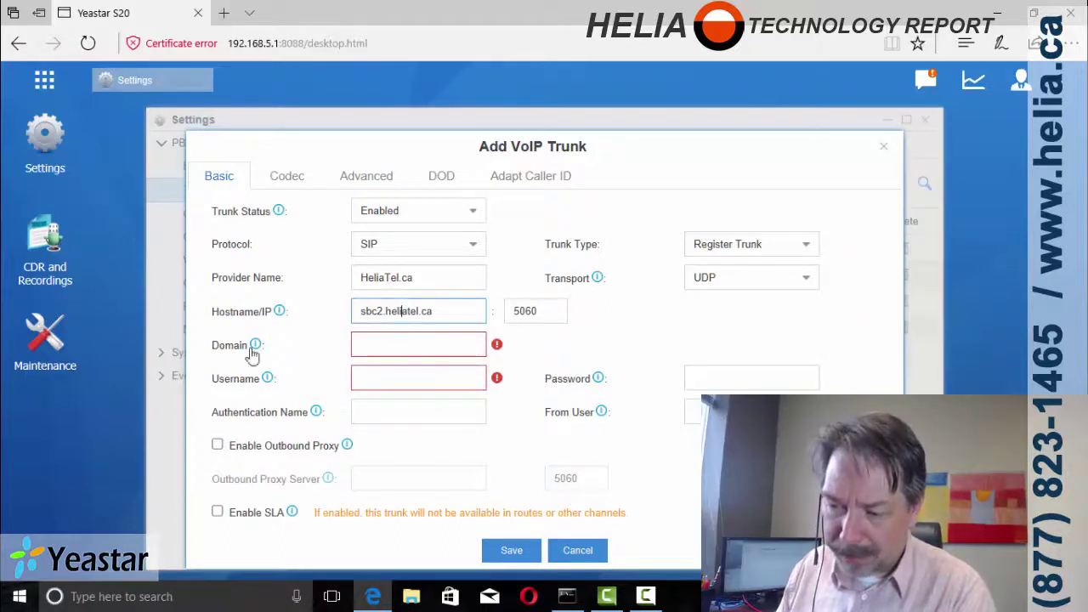
pyautogui.moveTo(256, 347)
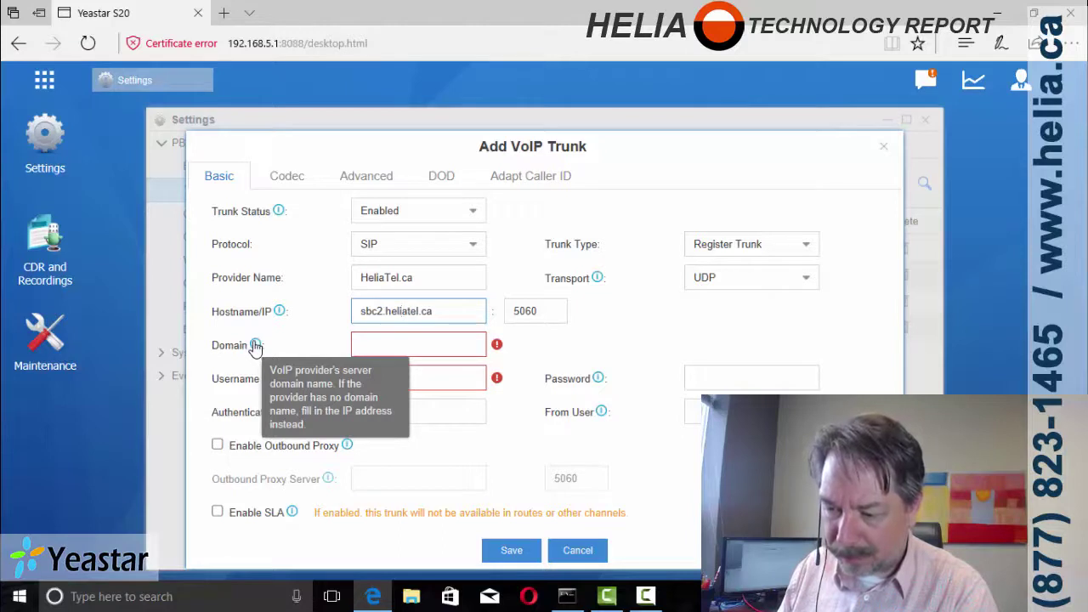
pyautogui.click(361, 344)
pyautogui.write('sbc2.heliatel.ca')
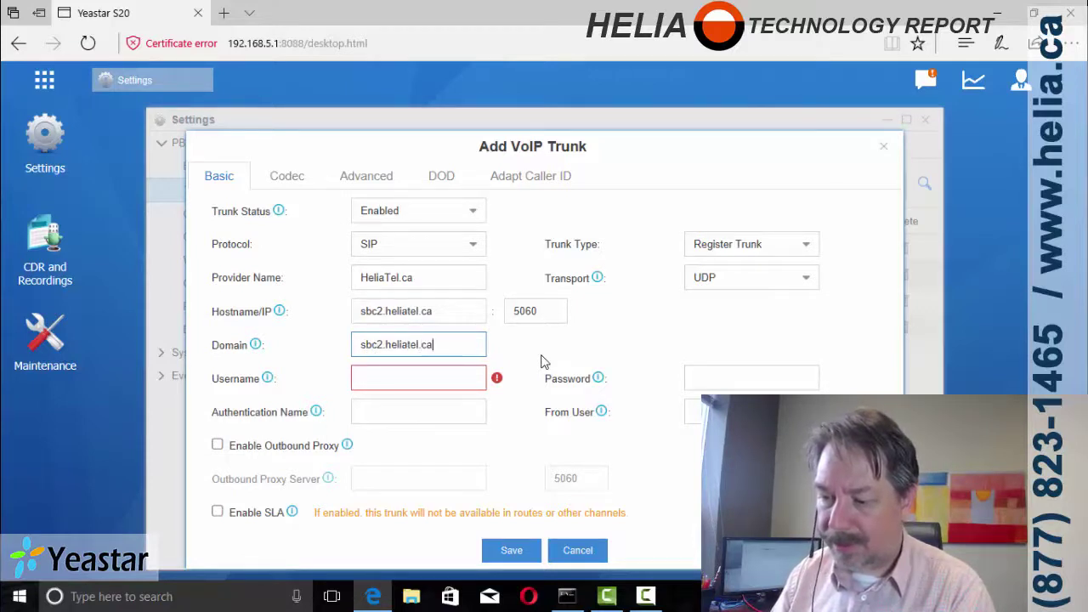
# Step: Enter AolAirdrie as both the username and the authentication name of the trunk
pyautogui.press('Tab')
pyautogui.write('A')
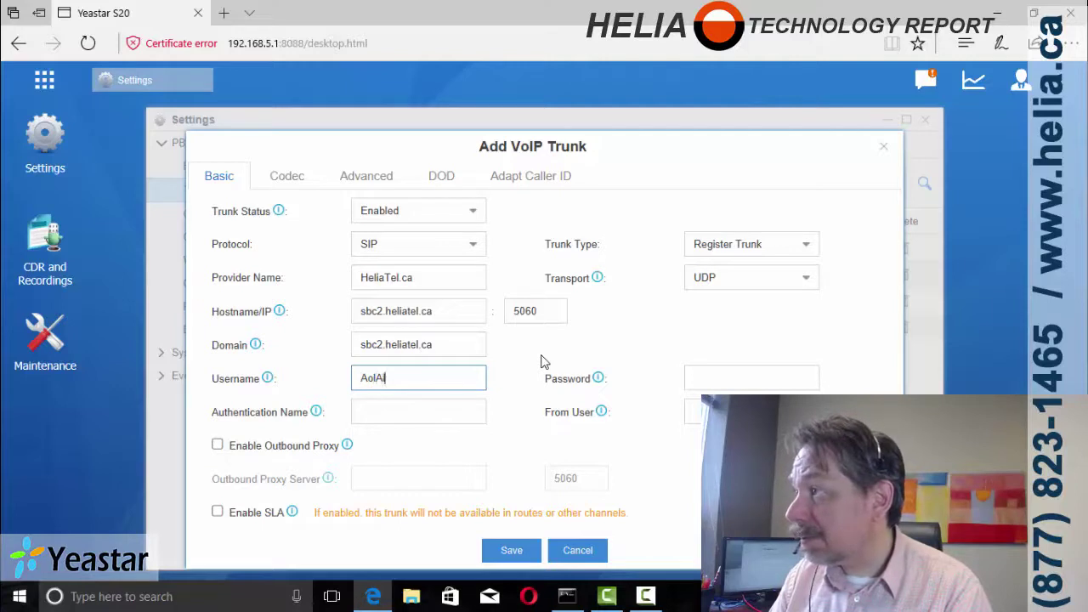
pyautogui.press('Tab')
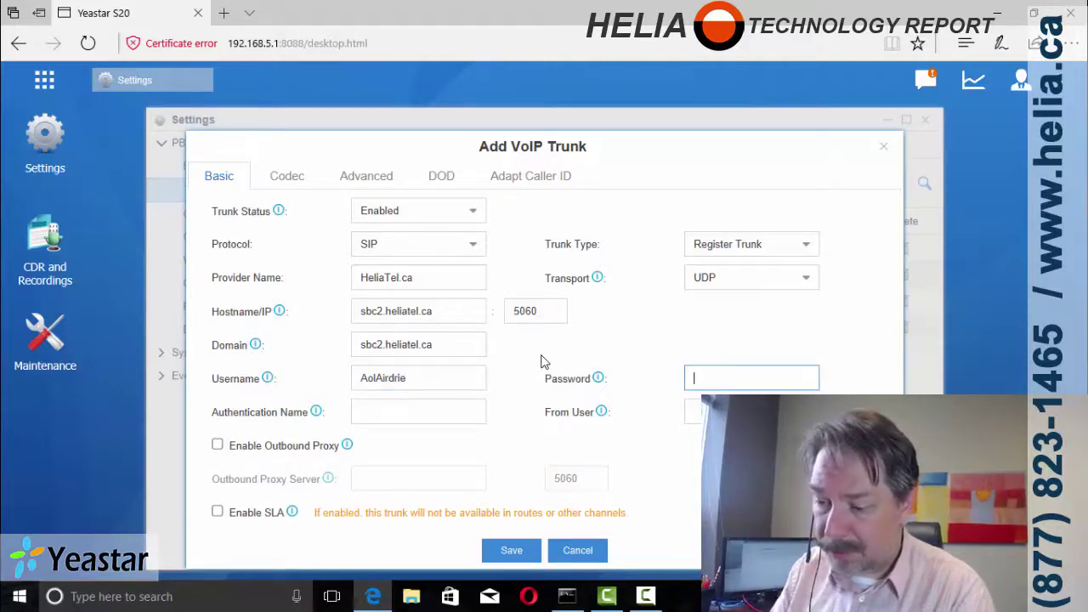
pyautogui.click(419, 408)
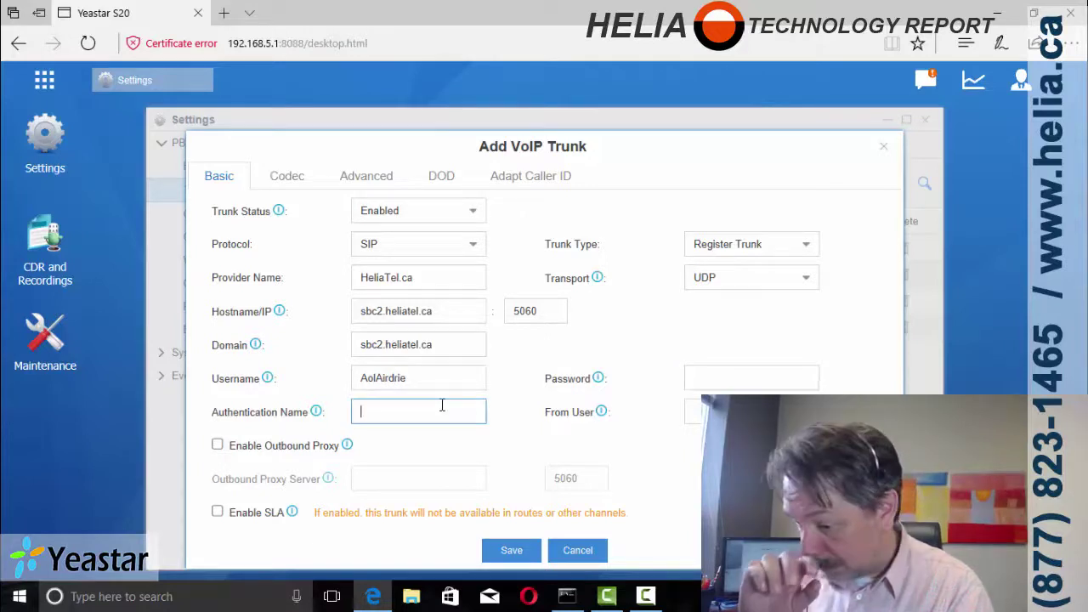
pyautogui.write('AolAirdrie')
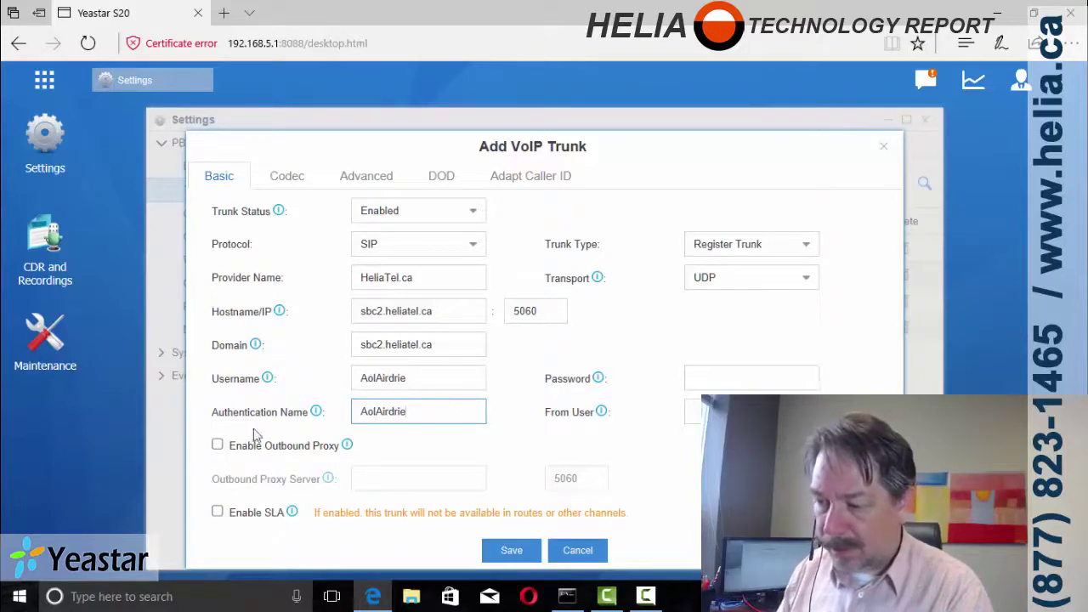
# Step: Enter the trunk's account password, leave the outbound proxy disabled, and save the VoIP trunk
pyautogui.click(219, 445)
pyautogui.click(219, 446)
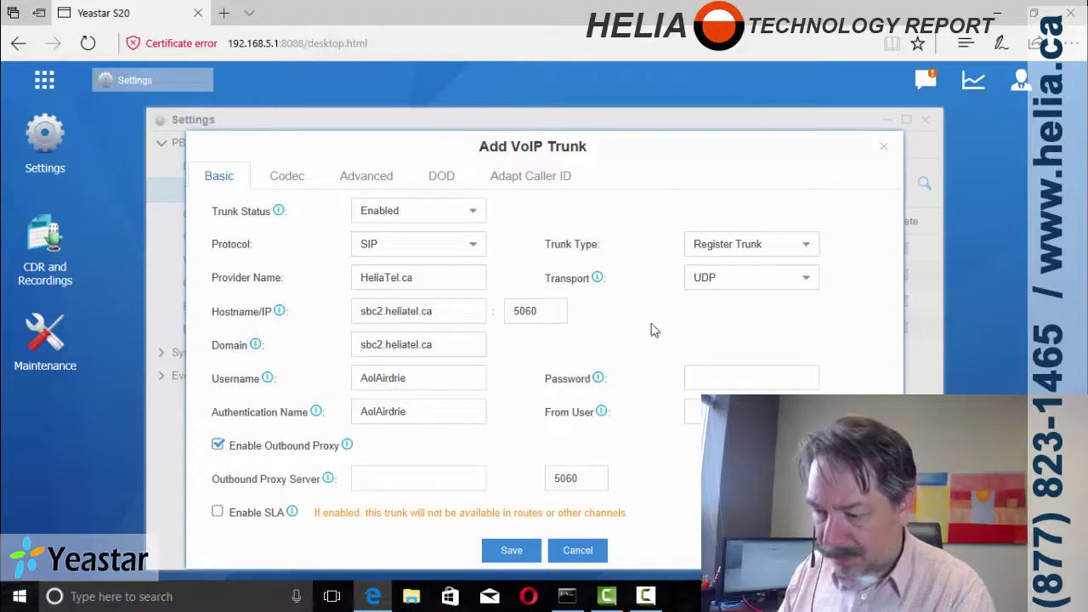
pyautogui.click(723, 378)
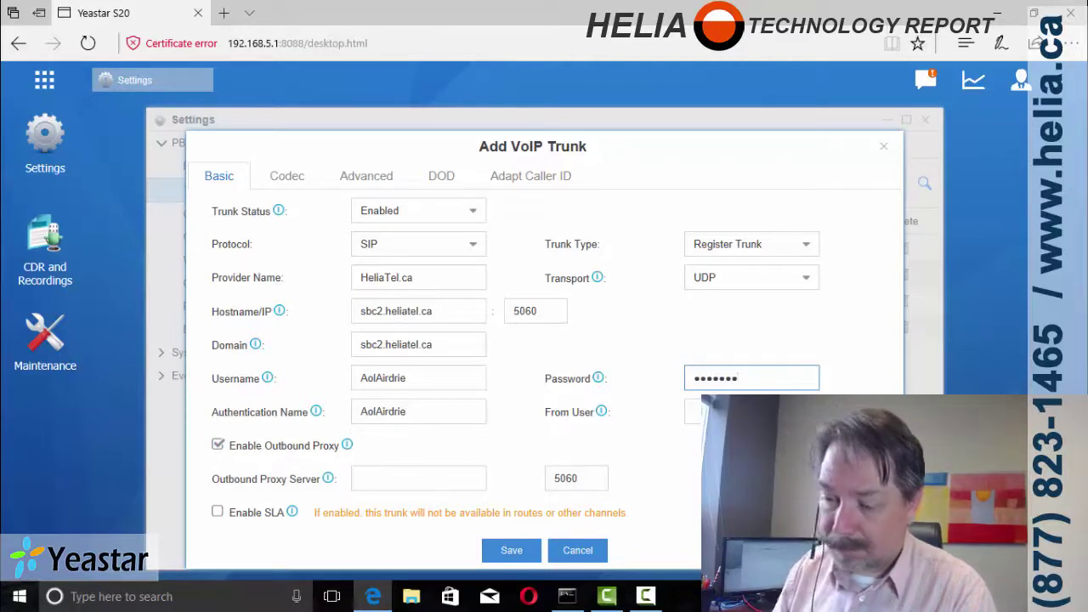
pyautogui.click(218, 445)
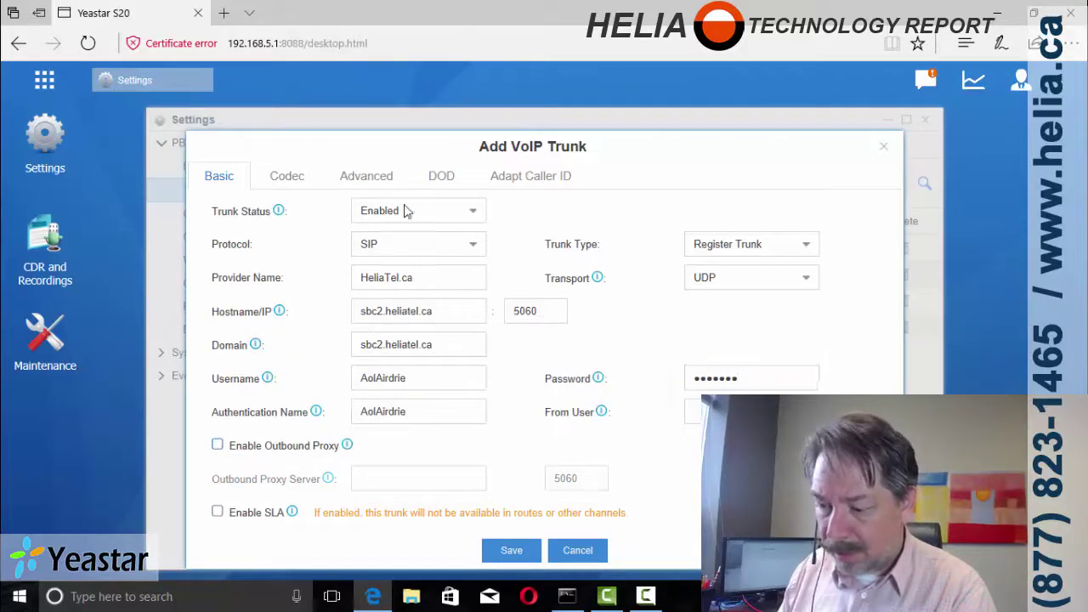
pyautogui.click(516, 550)
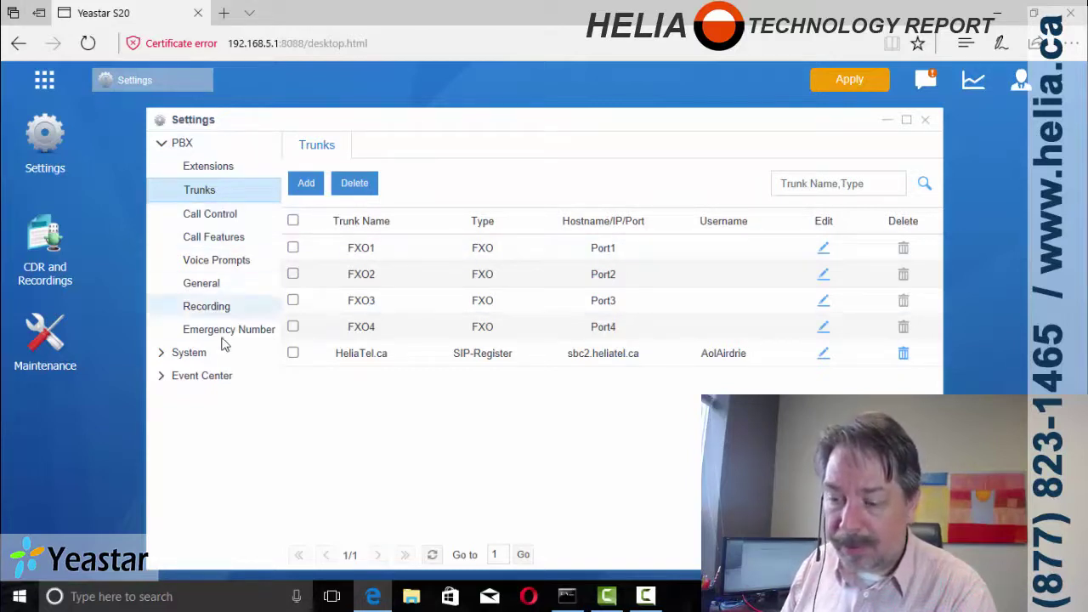
# Step: Edit the Routein inbound route in Call Control and add HeliaTel.ca (SIP-Register) to its selected member trunks
pyautogui.click(202, 215)
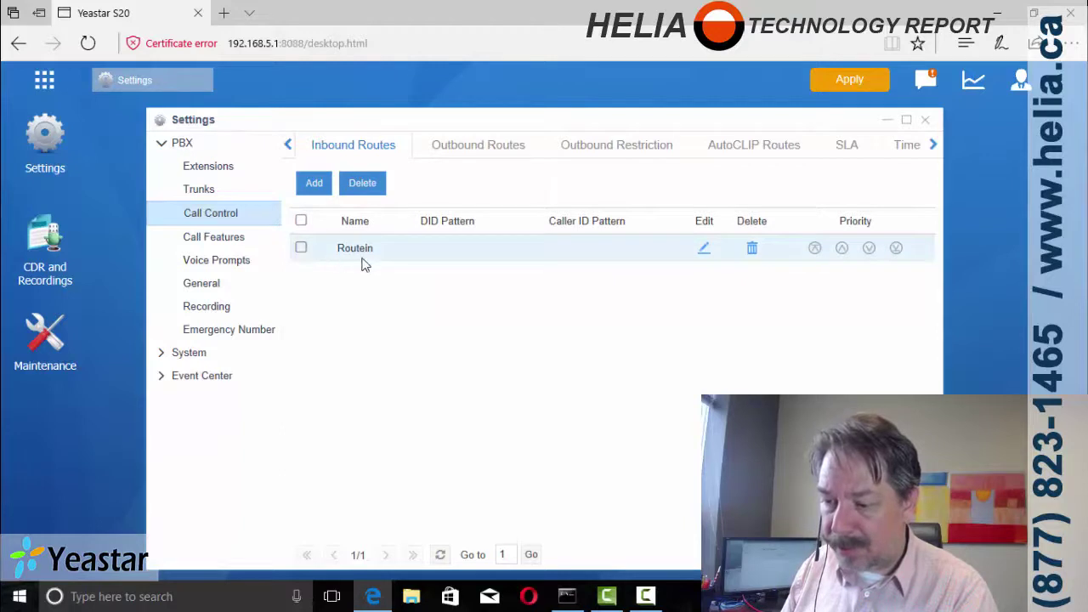
pyautogui.click(703, 249)
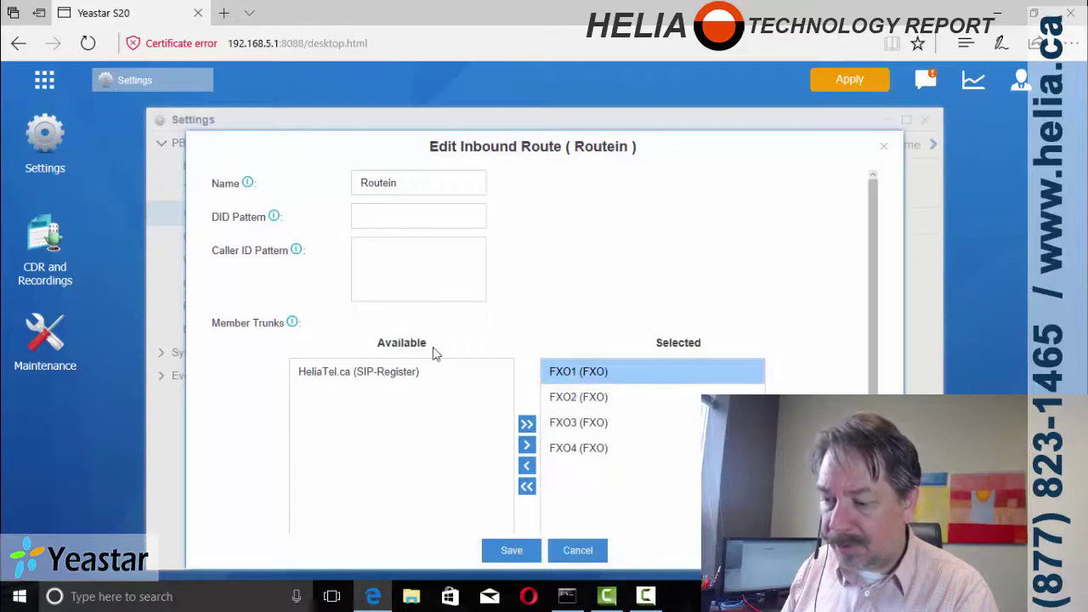
pyautogui.click(364, 374)
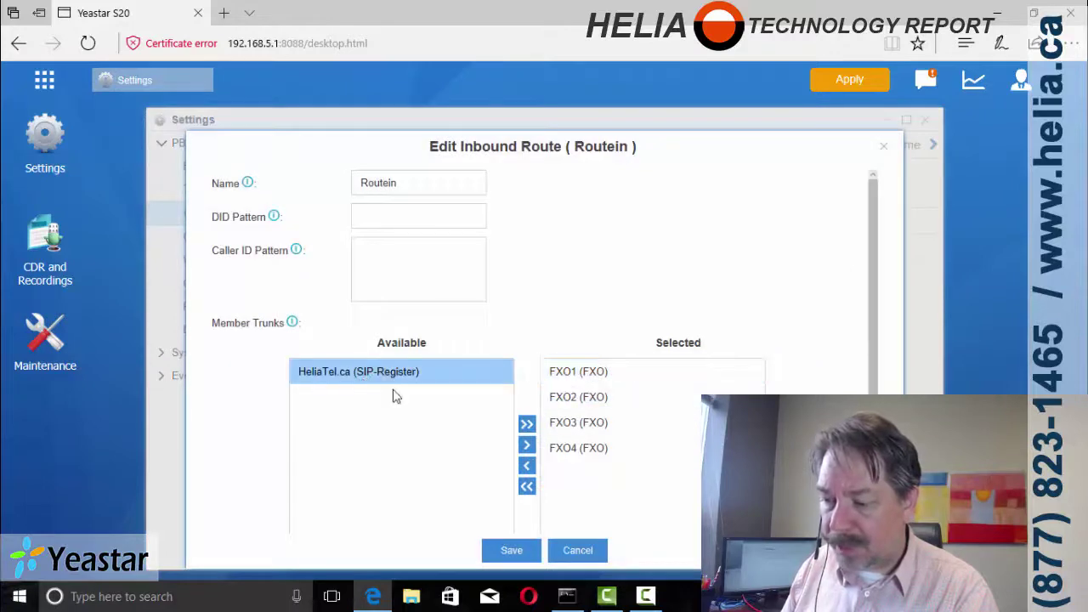
pyautogui.click(528, 445)
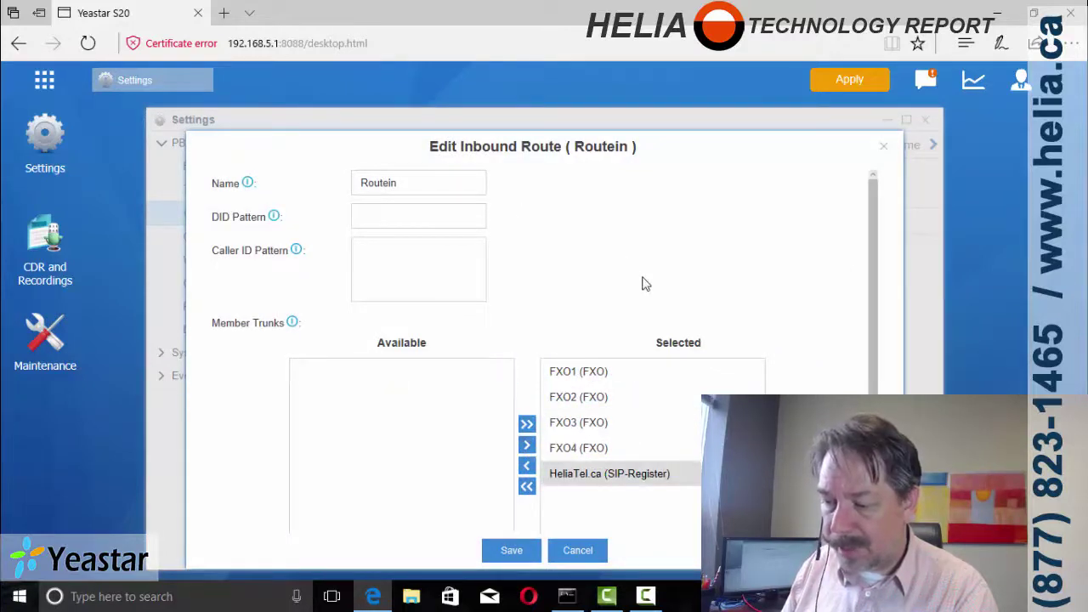
pyautogui.click(655, 481)
# Step: Set the inbound route's destination to Ring Group 6200 and save the route
pyautogui.scroll(-2, 625, 294)
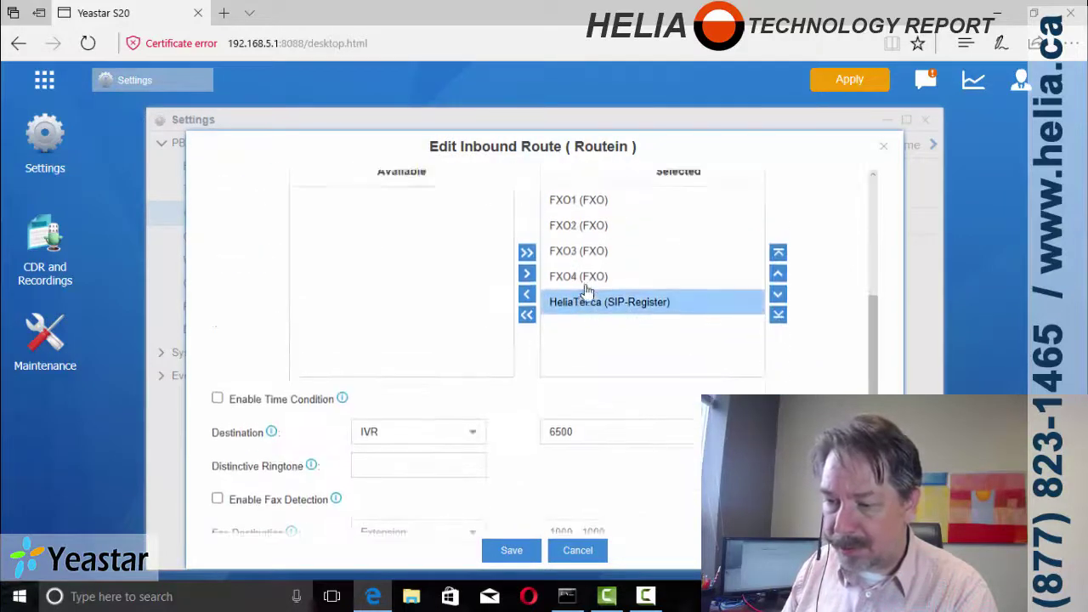
pyautogui.scroll(2, 583, 292)
pyautogui.scroll(-2, 553, 246)
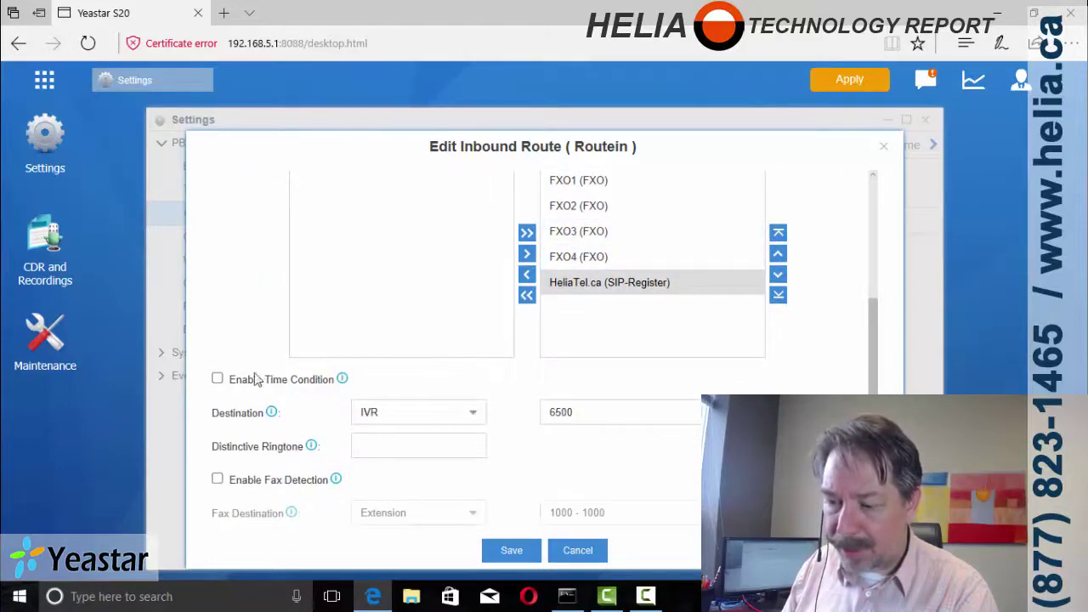
pyautogui.click(437, 421)
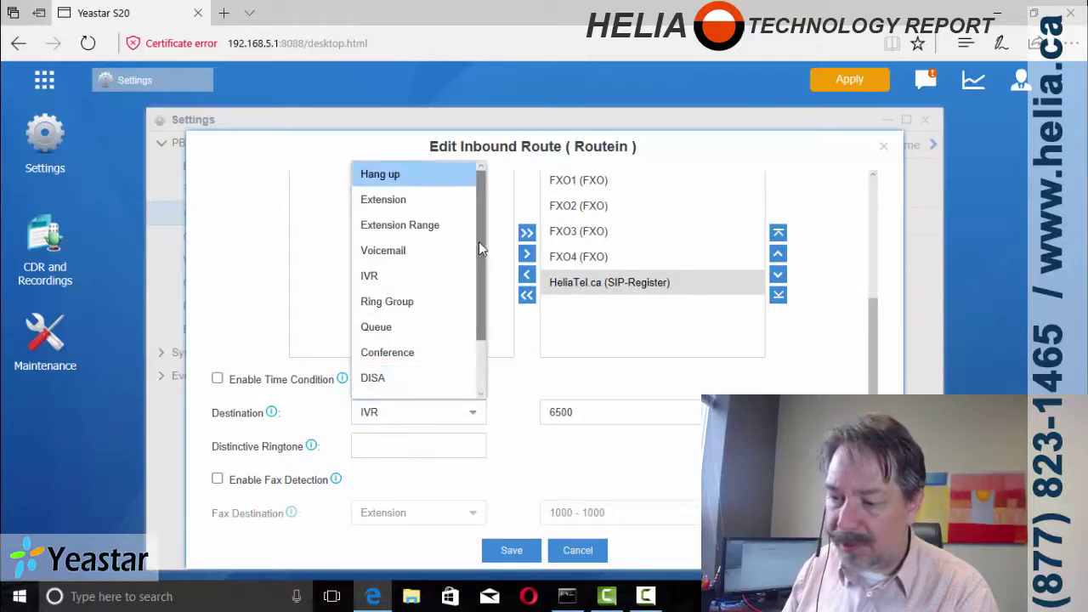
pyautogui.click(410, 303)
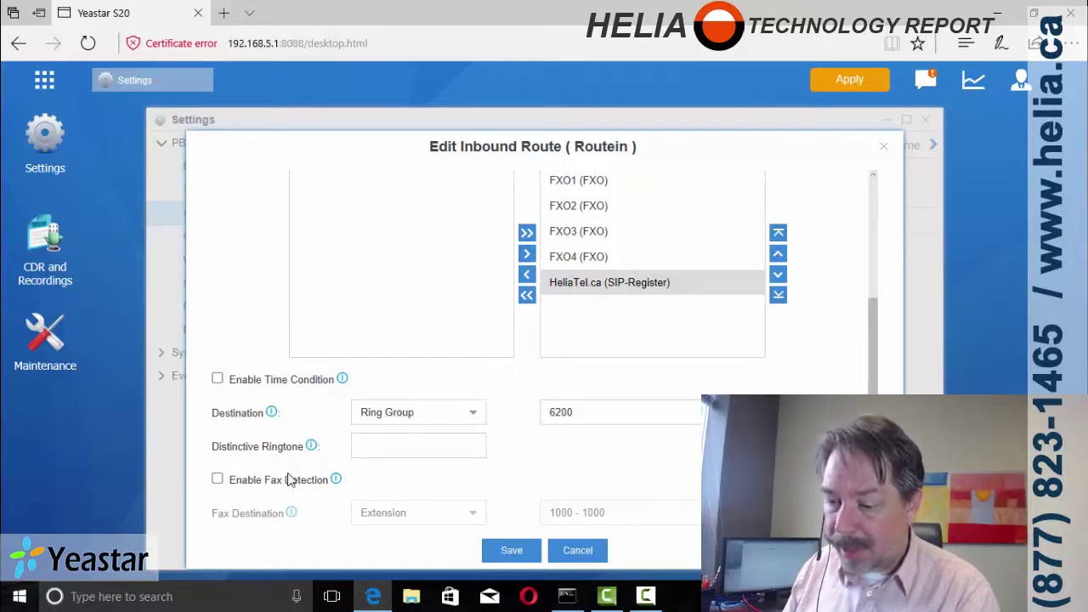
pyautogui.click(512, 551)
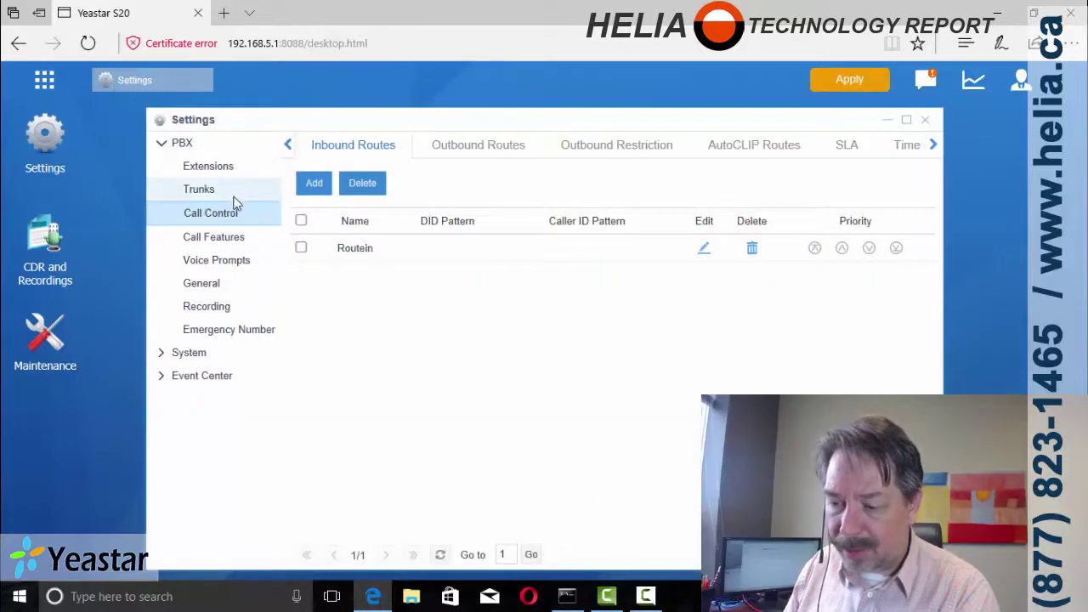
# Step: Edit ring group 6200 in Call Features and set the seconds to ring each member to 20
pyautogui.click(934, 146)
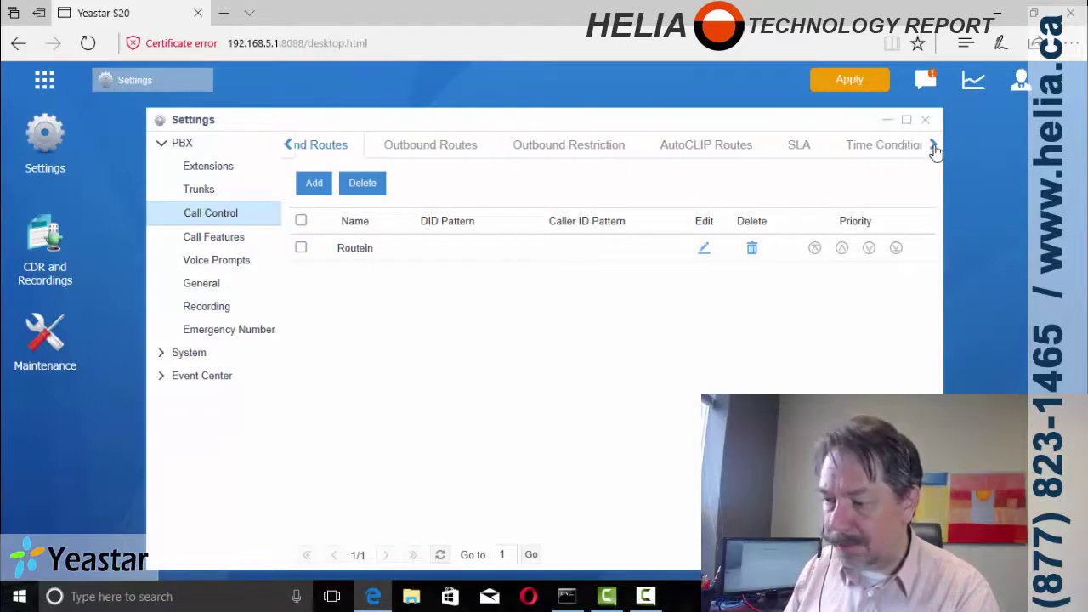
pyautogui.click(289, 147)
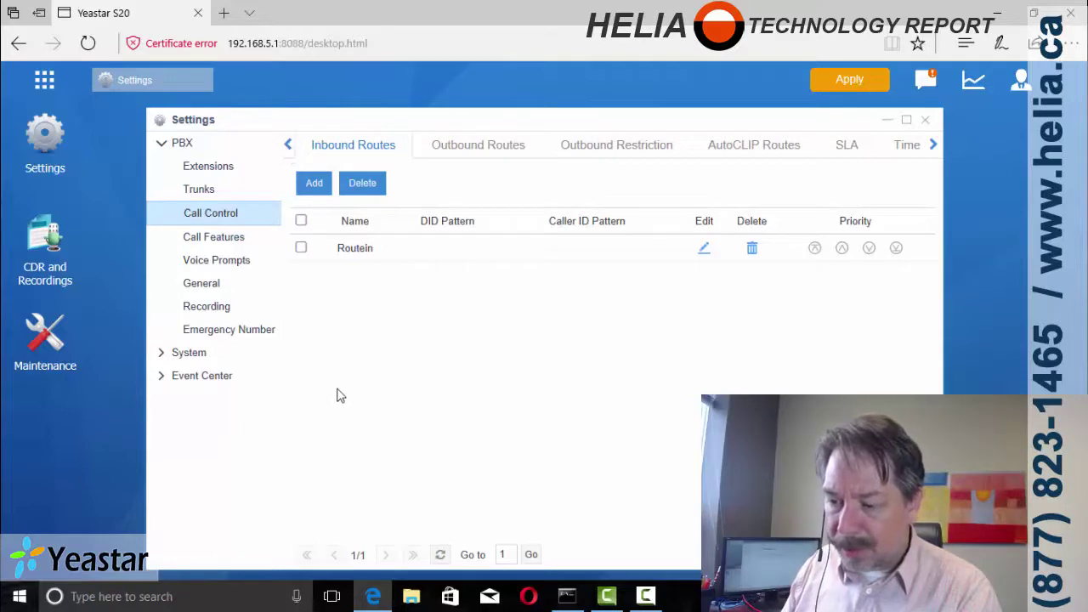
pyautogui.click(223, 237)
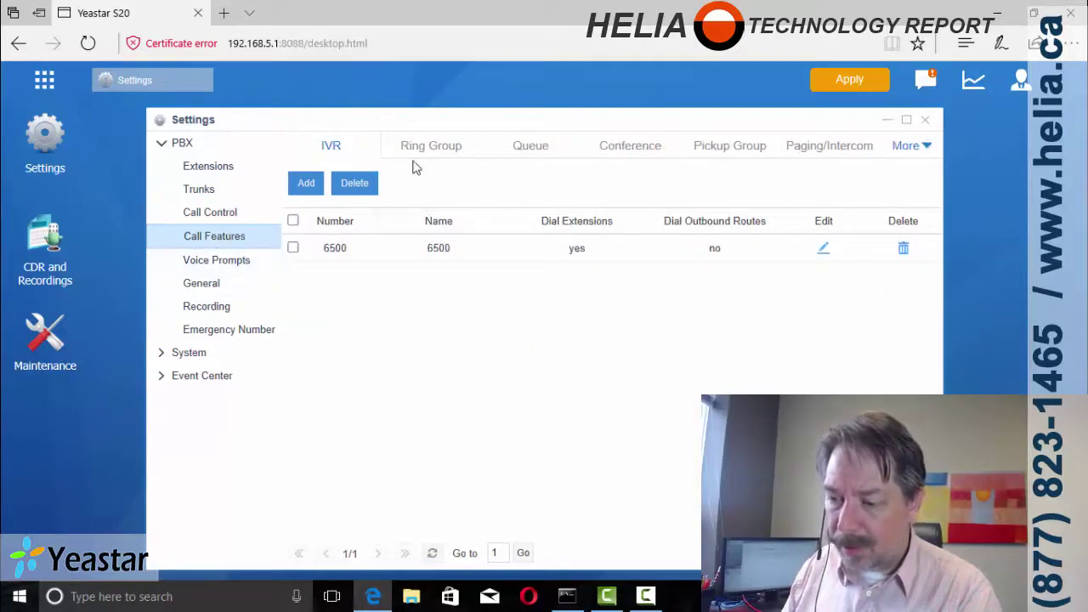
pyautogui.click(422, 160)
pyautogui.doubleClick(420, 246)
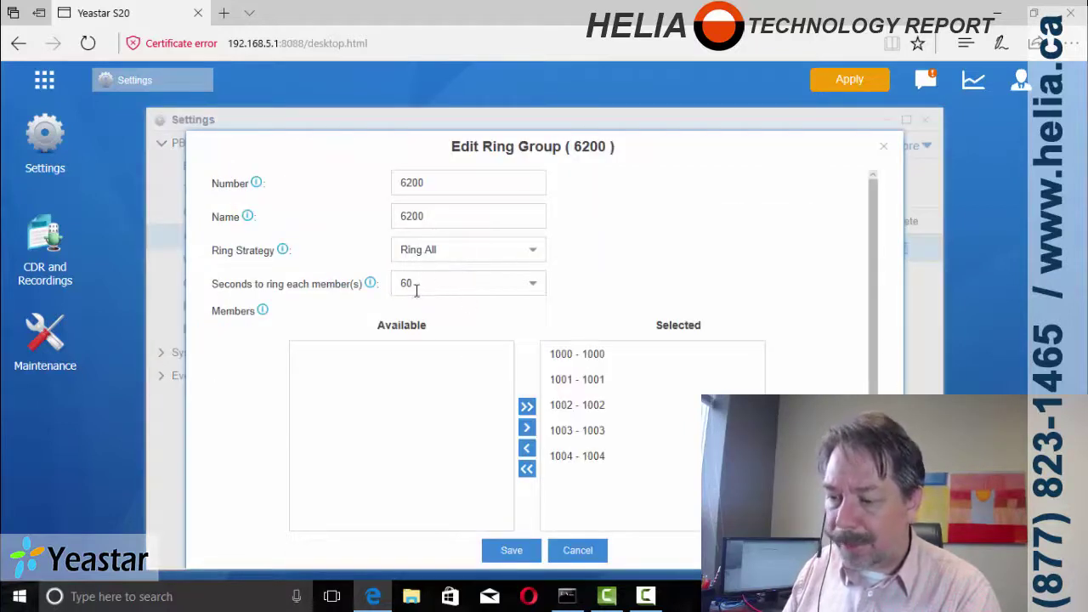
pyautogui.click(499, 288)
pyautogui.moveTo(468, 284); pyautogui.dragTo(323, 290)
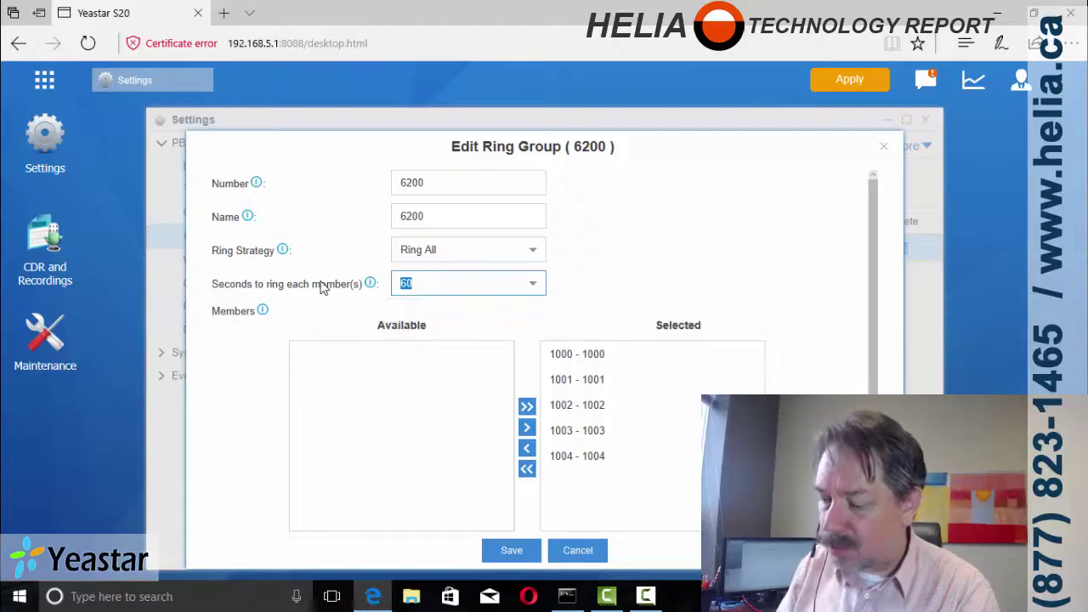
pyautogui.write('20')
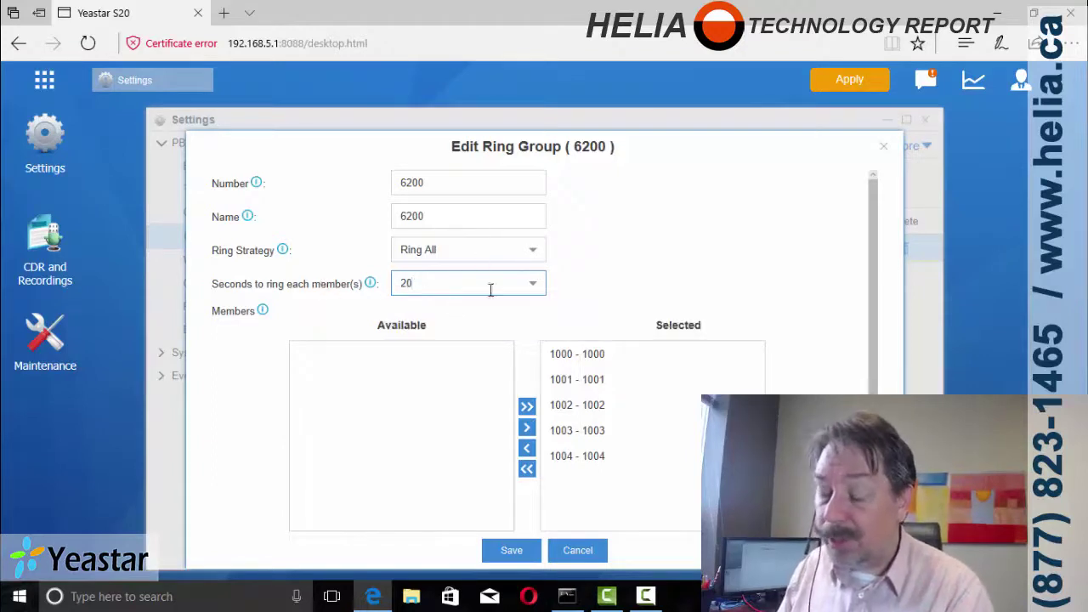
# Step: Set the ring group's failover destination to IVR 6500 and save the ring group
pyautogui.scroll(-1, 522, 279)
pyautogui.moveTo(443, 246); pyautogui.dragTo(404, 244)
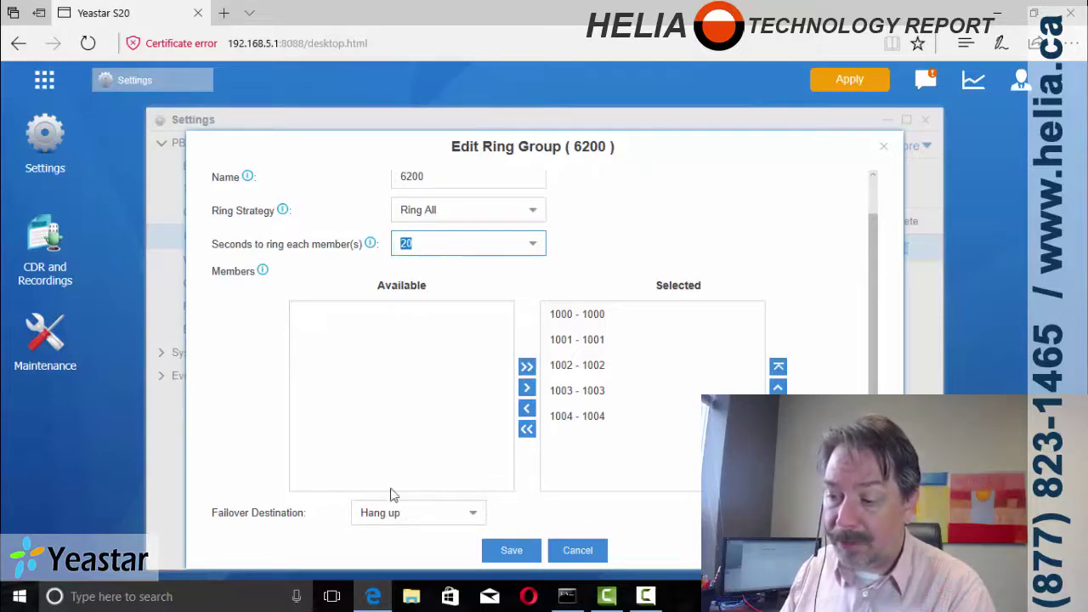
pyautogui.click(414, 519)
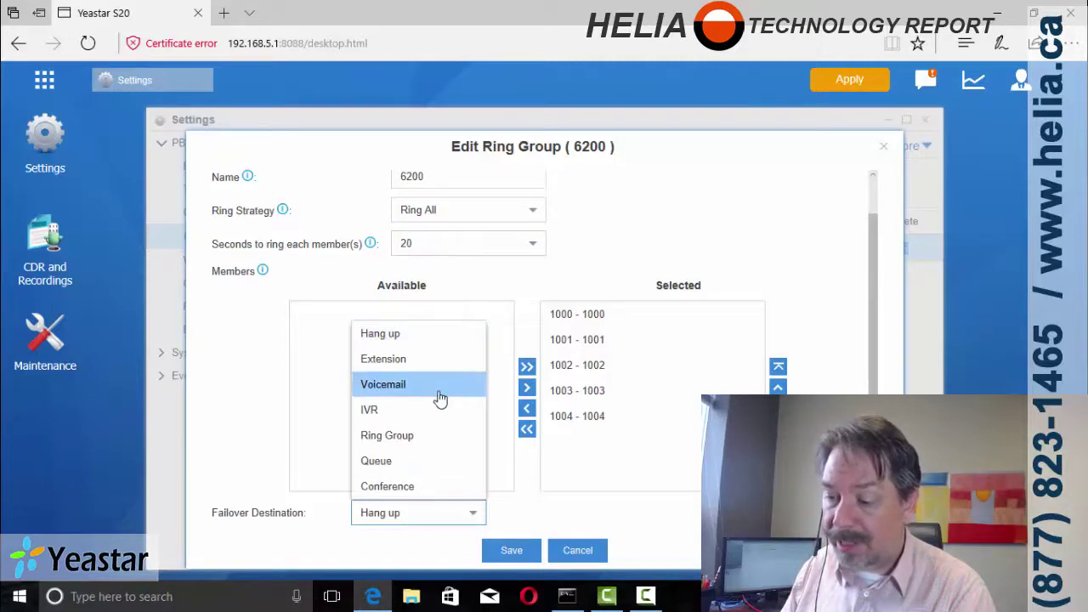
pyautogui.click(437, 409)
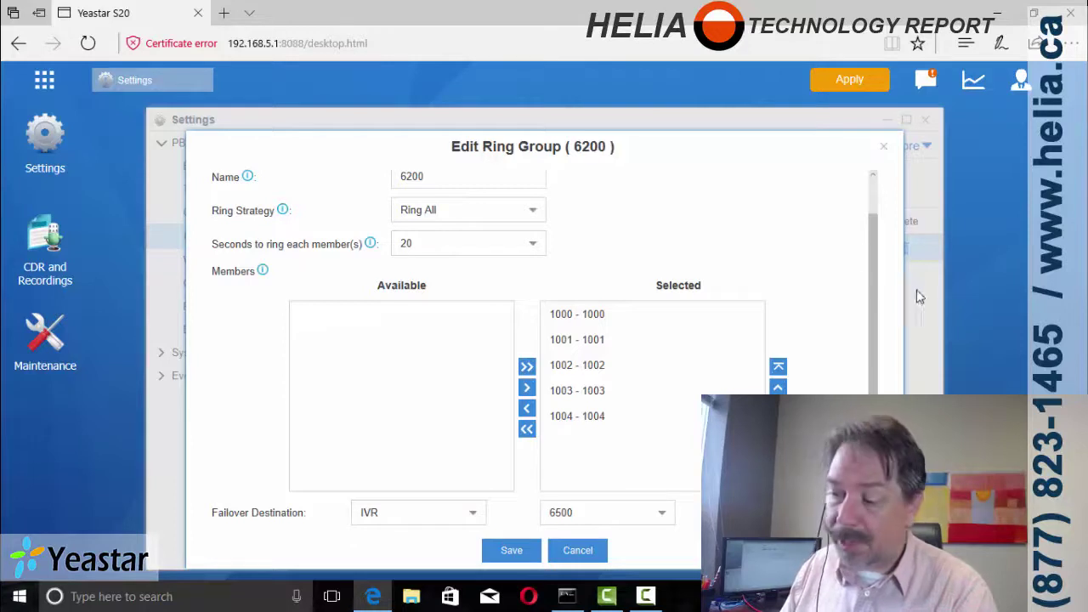
pyautogui.scroll(1, 876, 321)
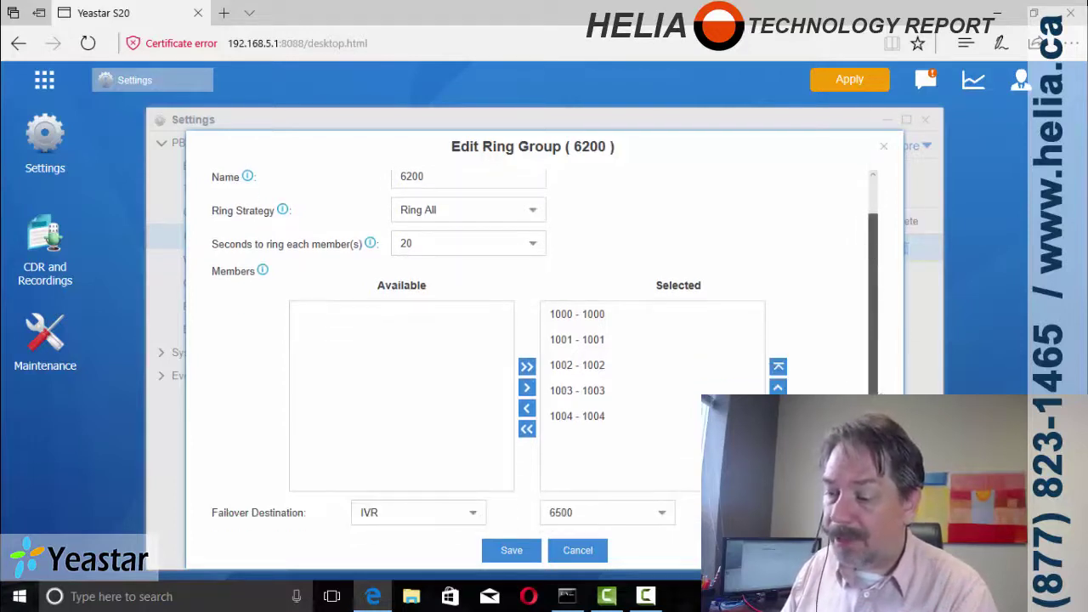
pyautogui.scroll(-1, 876, 321)
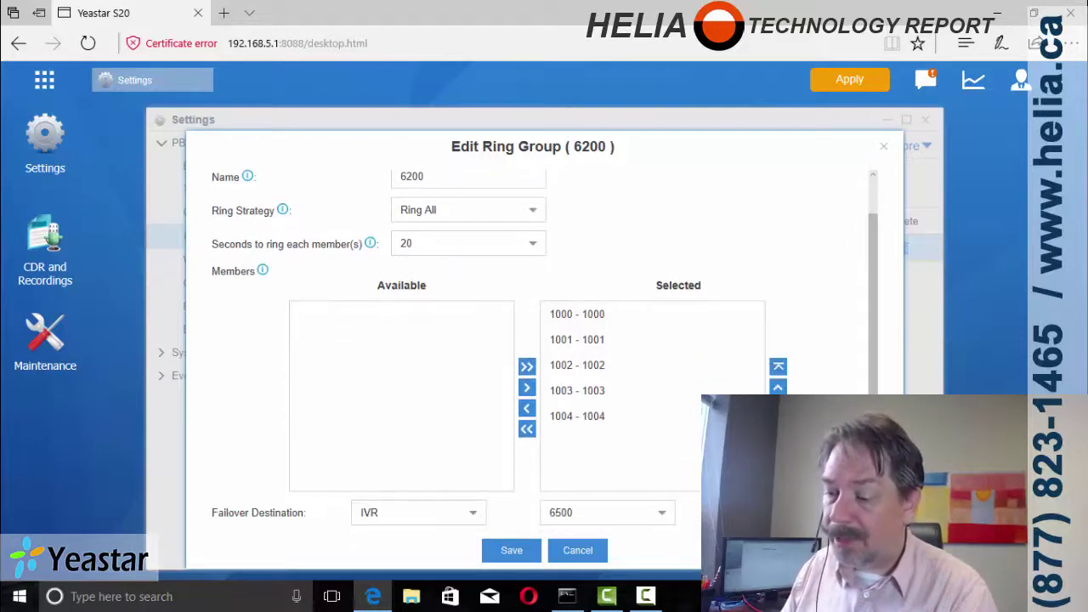
pyautogui.click(512, 551)
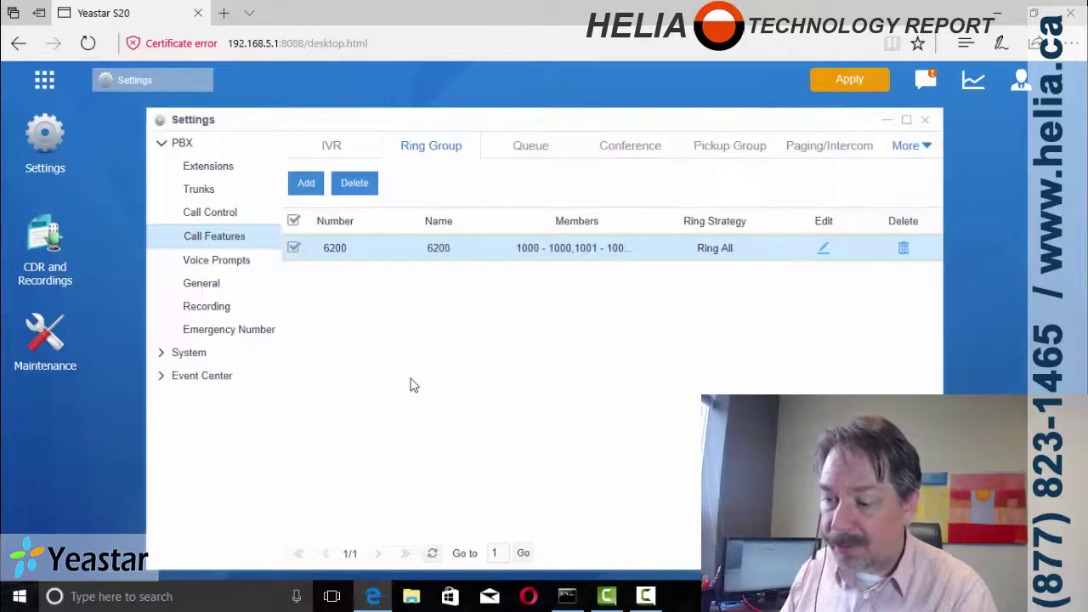
# Step: Edit the Routeout outbound route in Call Control and add HeliaTel.ca (SIP-Register) to its selected member trunks
pyautogui.click(217, 213)
pyautogui.click(511, 153)
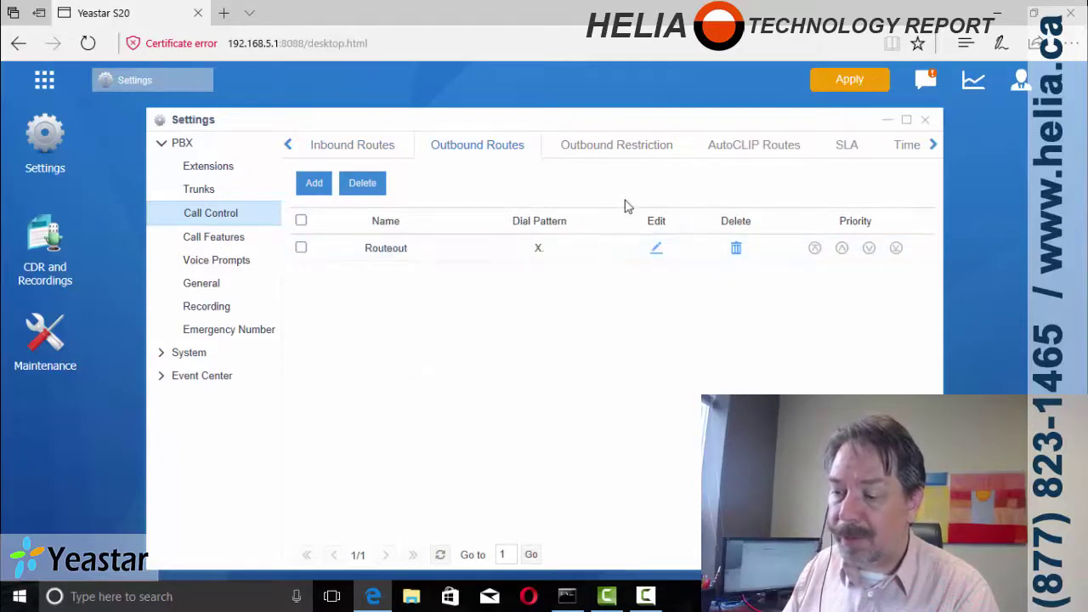
pyautogui.click(656, 248)
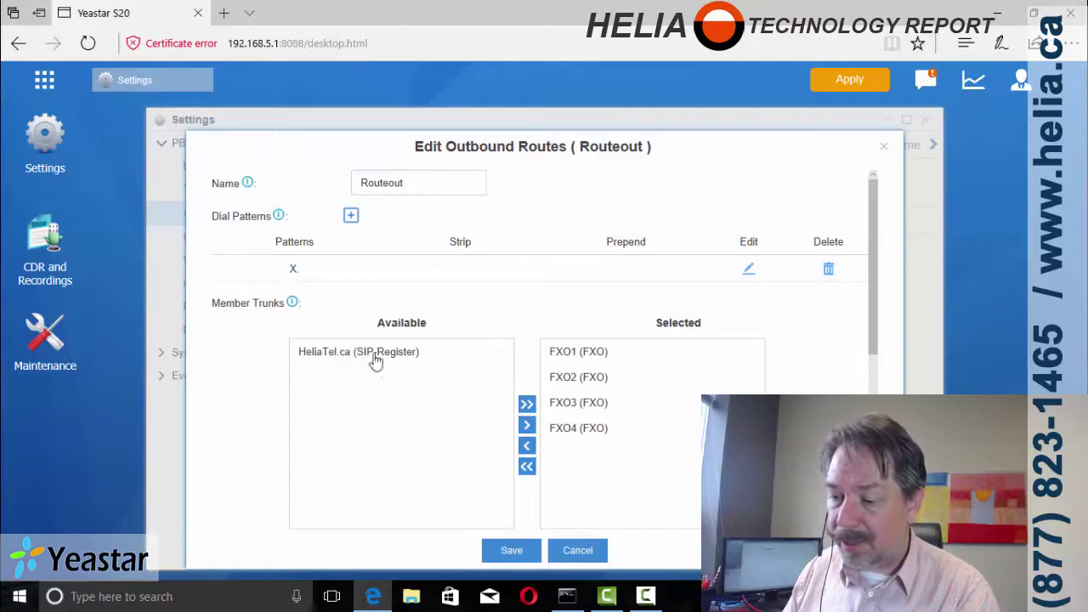
pyautogui.click(374, 359)
pyautogui.click(528, 425)
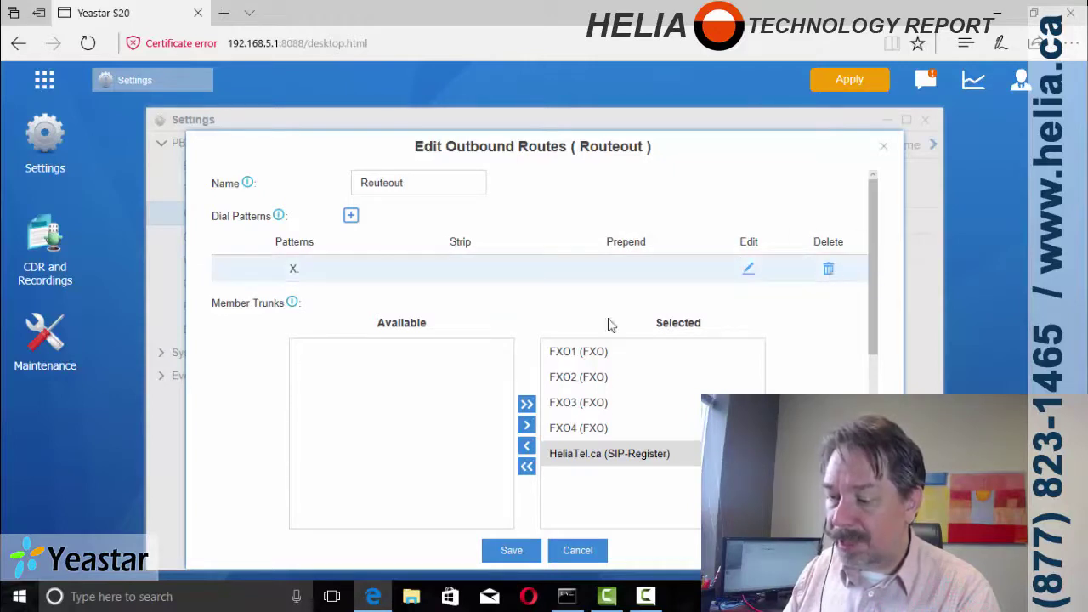
# Step: Replace the outbound route's catch-all dial pattern with 1NXXXXXXXXX
pyautogui.click(830, 270)
pyautogui.click(352, 217)
pyautogui.write('X')
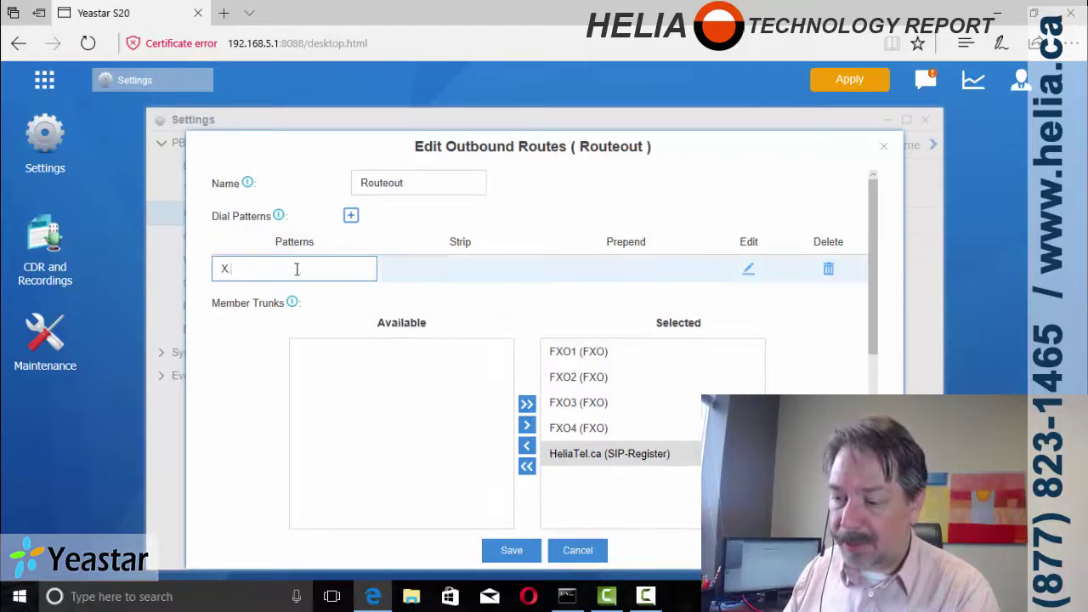
pyautogui.doubleClick(247, 274)
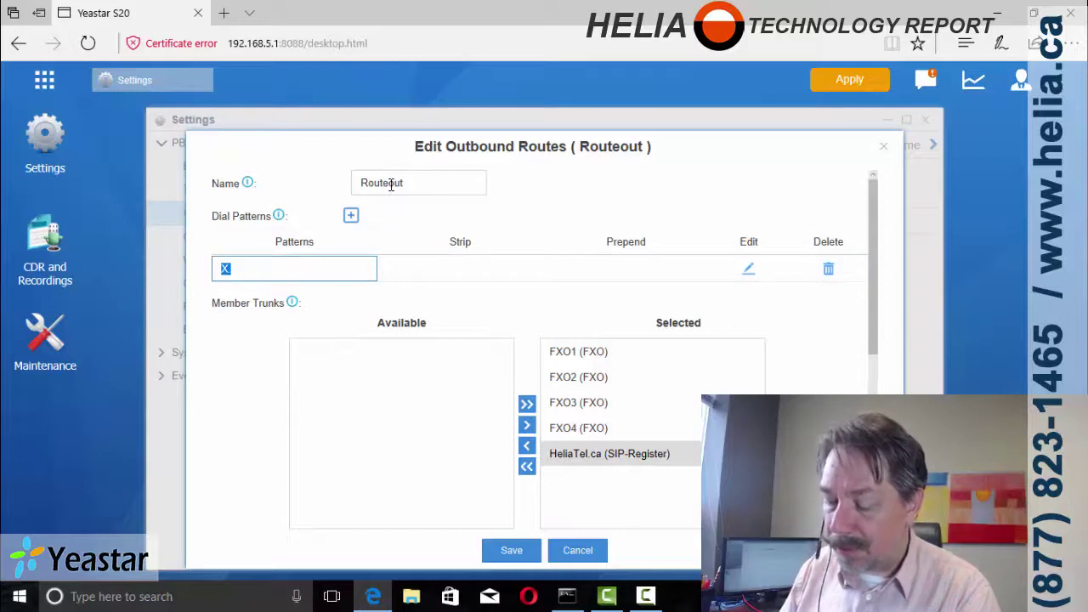
pyautogui.write('1')
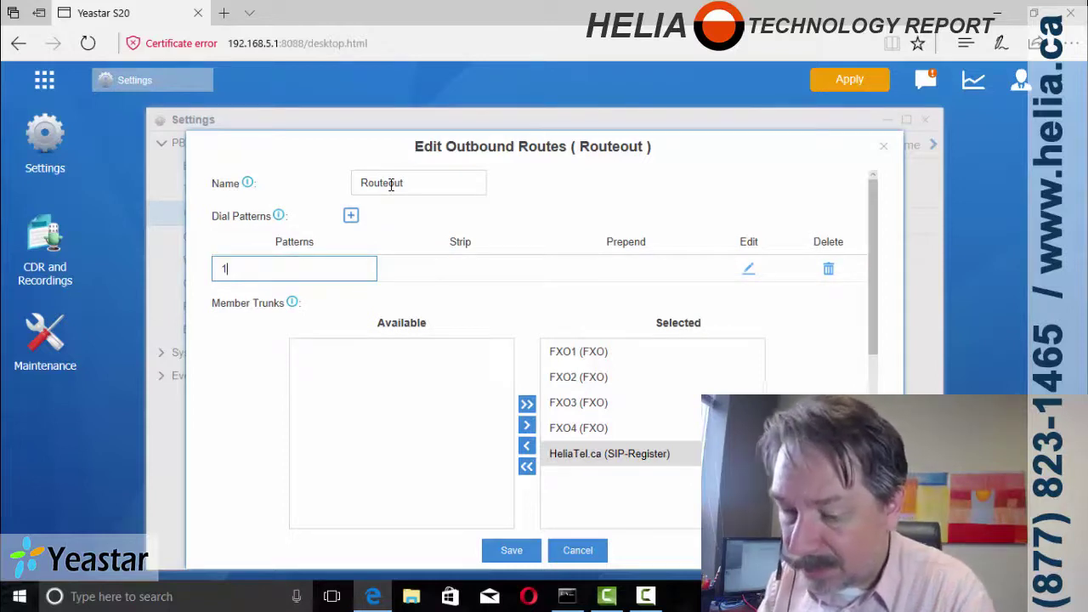
pyautogui.write('NXXXXXXXXX')
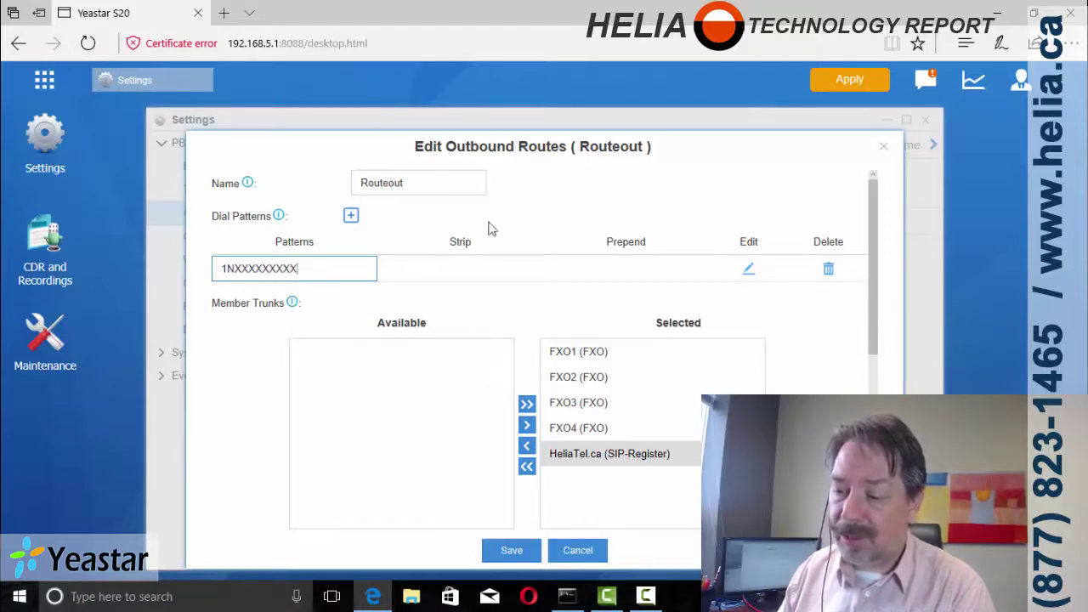
# Step: Add a second dial pattern NXXXXXXXXX to the outbound route with 1 as its prepend value
pyautogui.click(350, 215)
pyautogui.write('X')
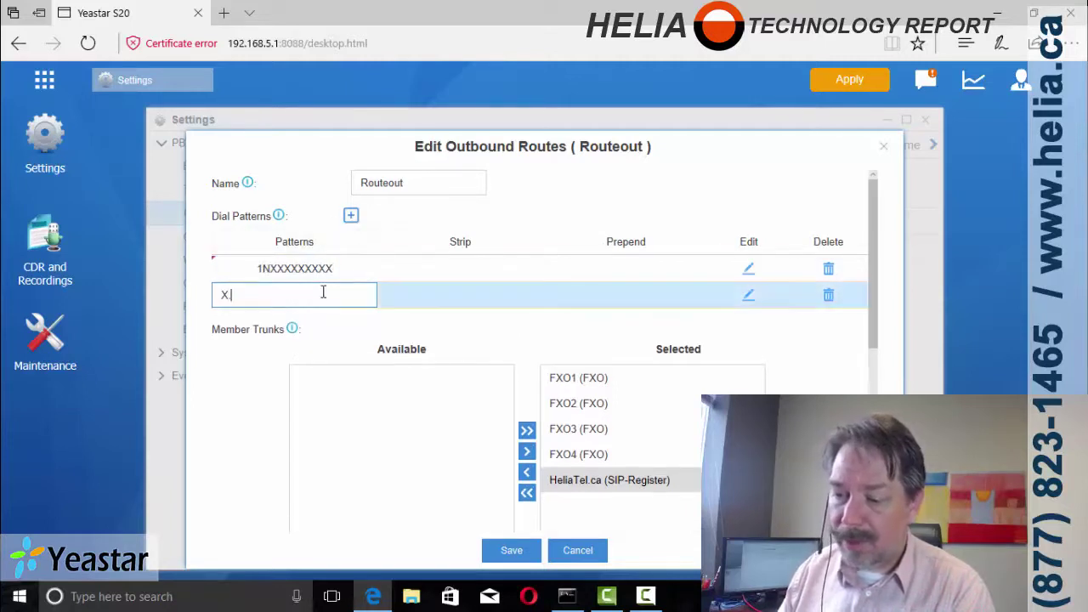
pyautogui.press('BackSpace')
pyautogui.press('BackSpace')
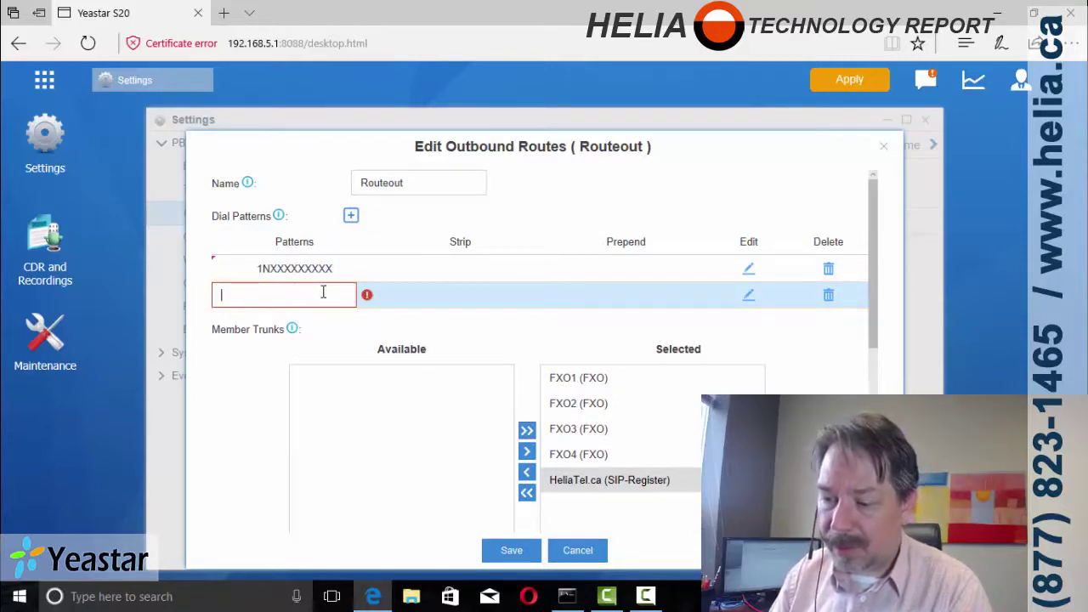
pyautogui.write('n')
pyautogui.write('NXXXXXXXXX')
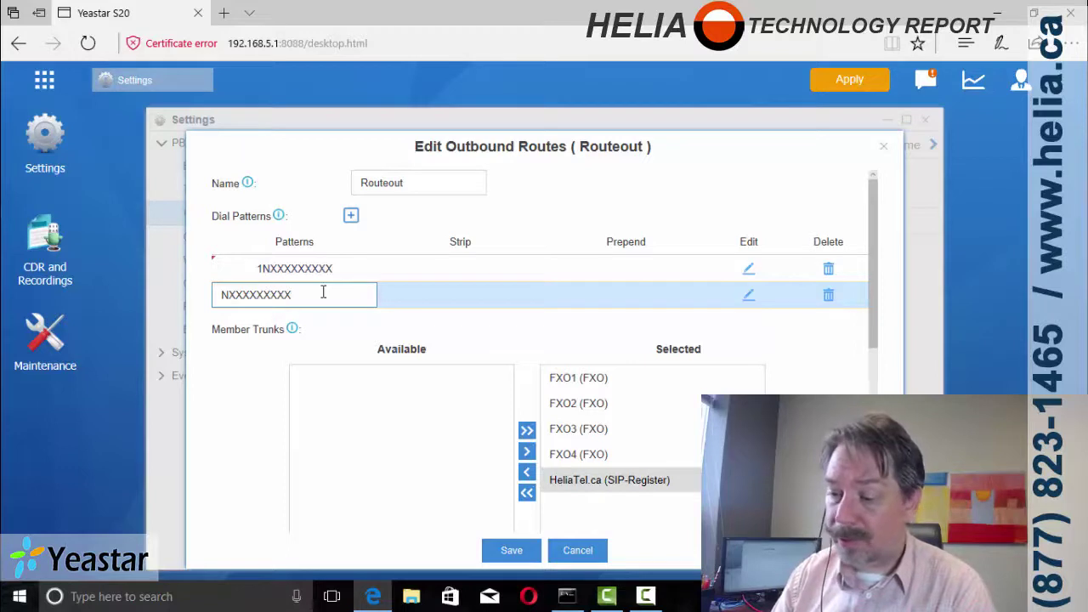
pyautogui.click(622, 298)
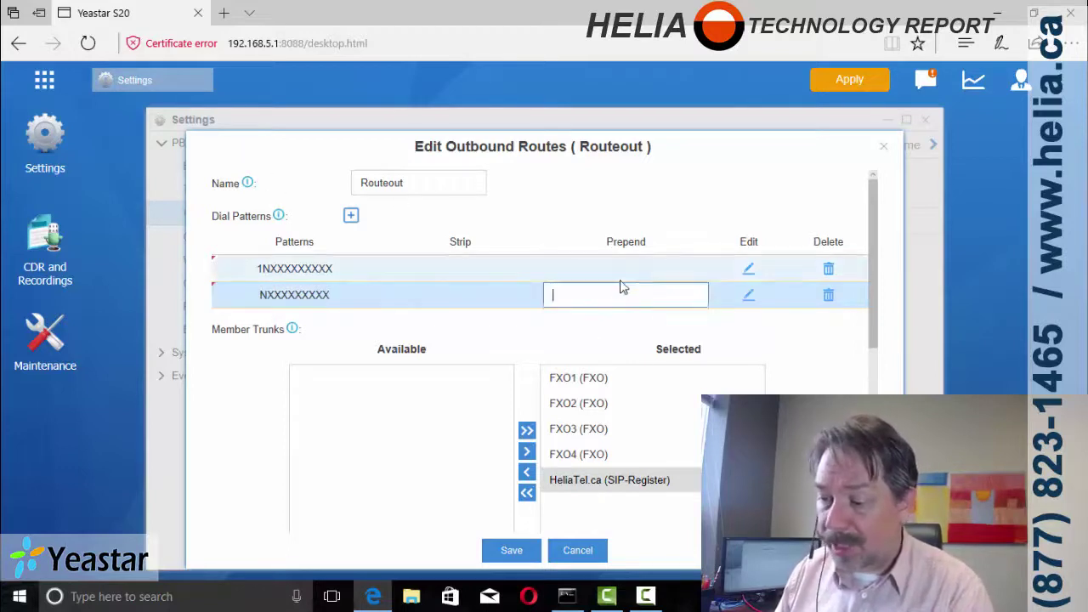
pyautogui.write('1')
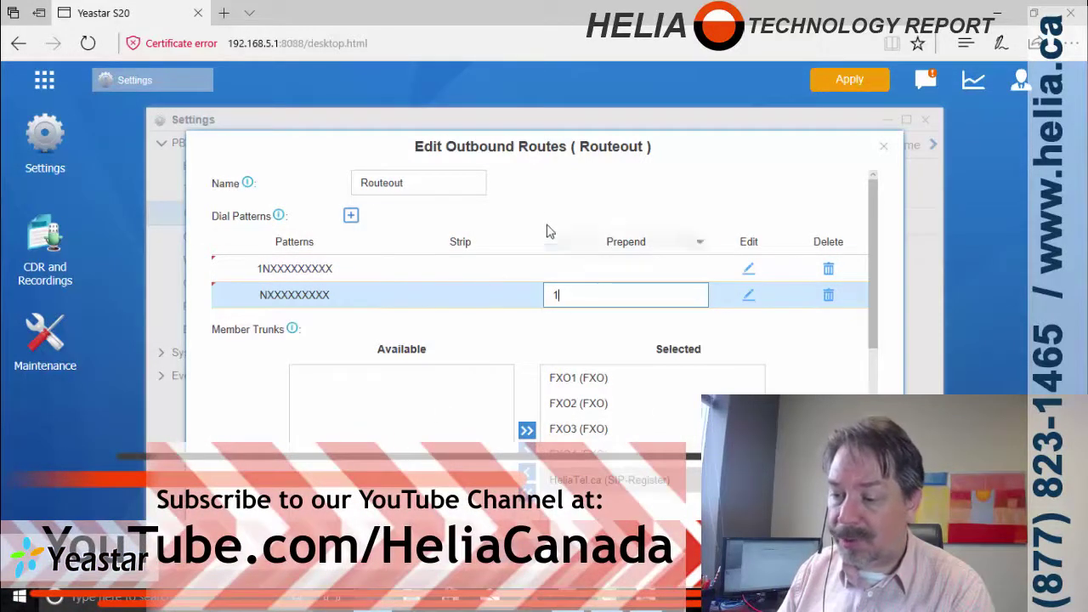
pyautogui.click(604, 210)
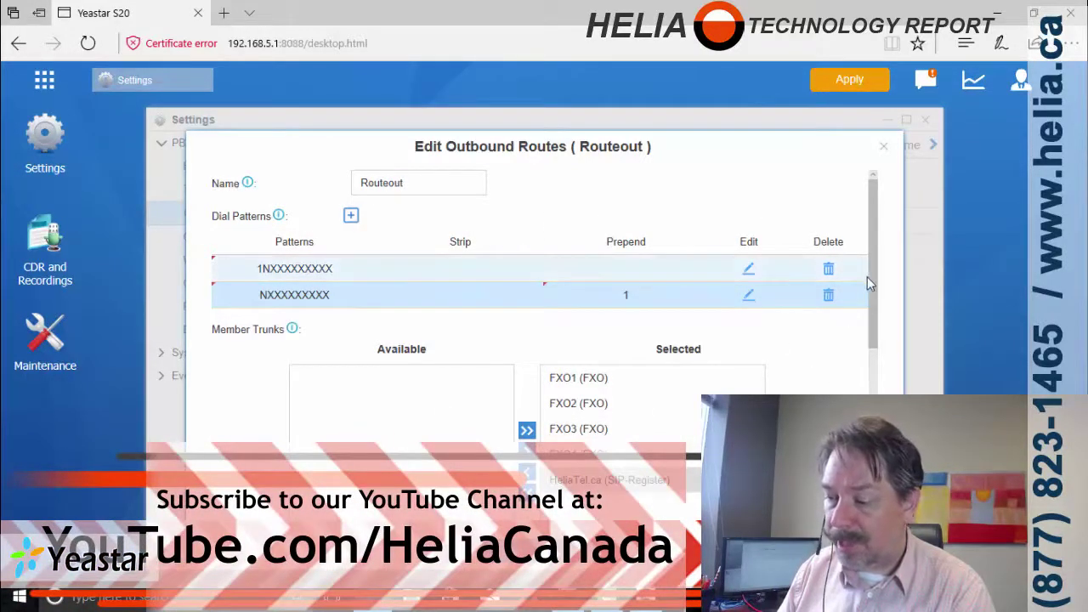
# Step: Review the outbound route's member extensions, save the route, and apply the pending changes to the PBX
pyautogui.moveTo(868, 278); pyautogui.dragTo(876, 452)
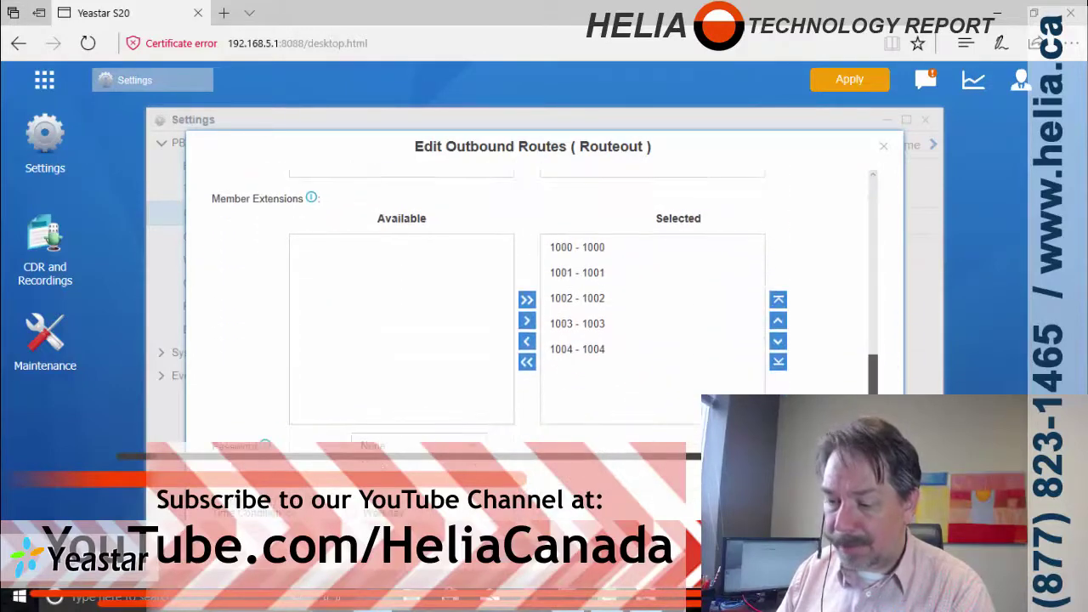
pyautogui.scroll(10, 544, 281)
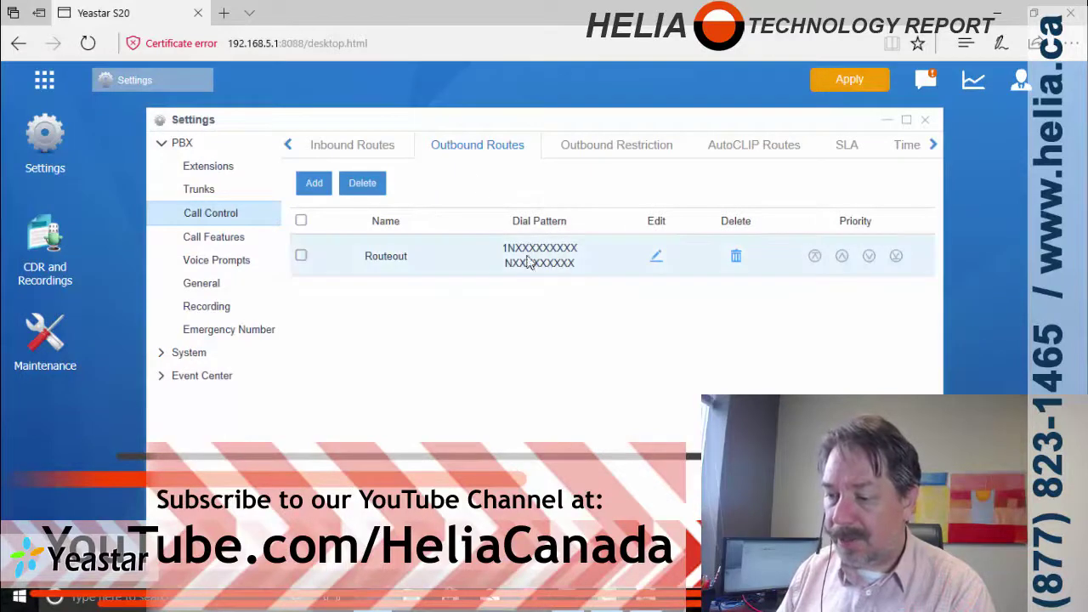
pyautogui.click(854, 85)
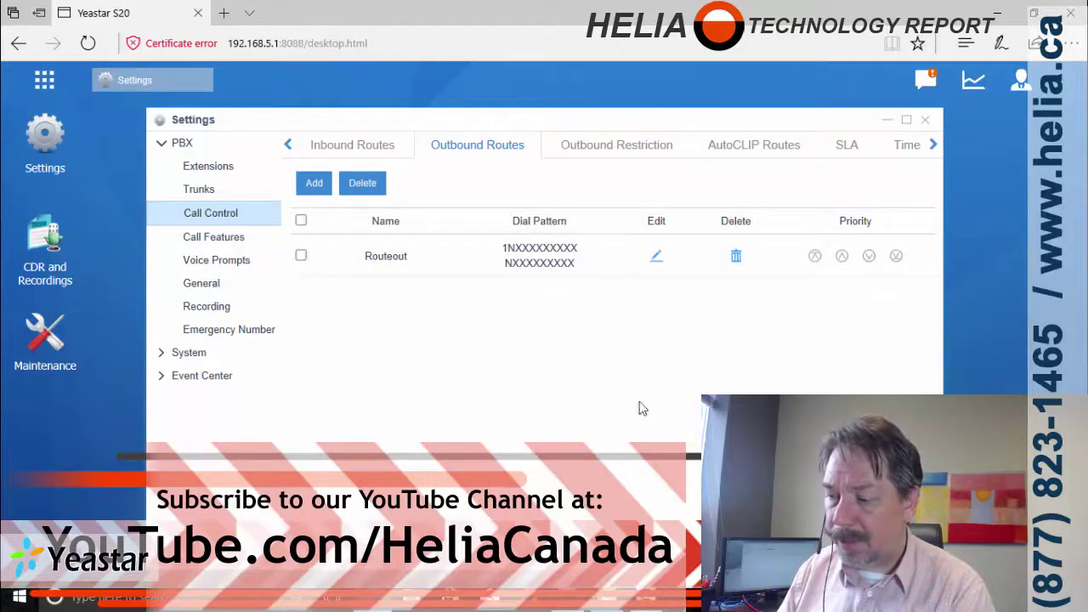